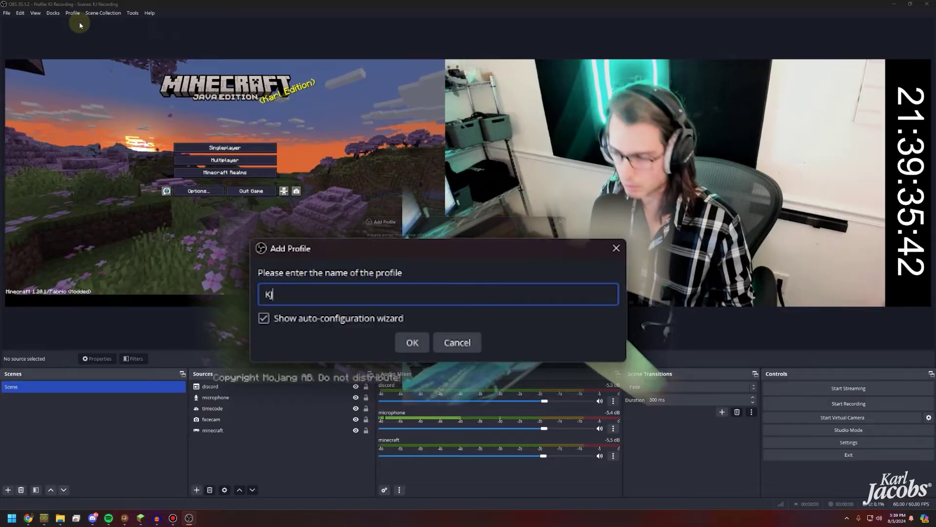
Name the new profile KJ Recordings and create a new scene collection with the same name, KJ Recordings.
{"action": "type", "text": "dings"}
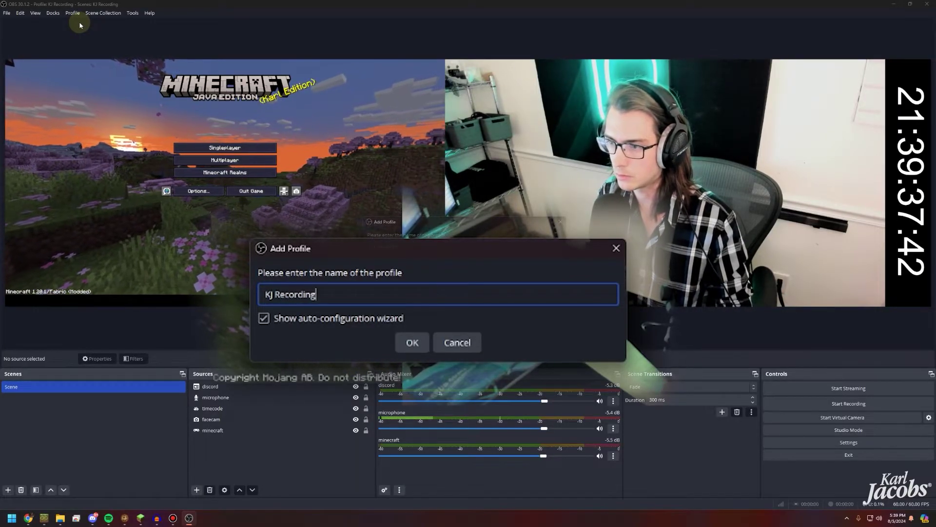
{"action": "key", "text": "Return"}
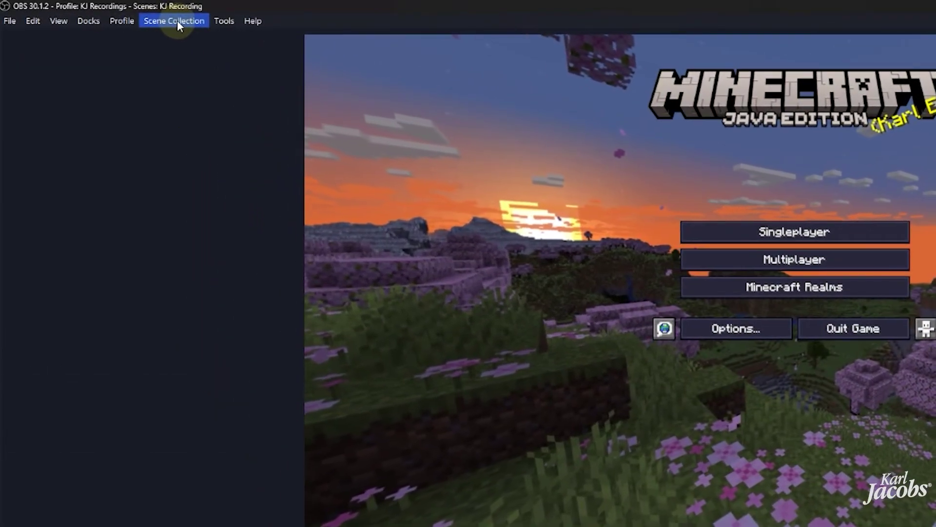
{"action": "left_click", "coordinate": [177, 19]}
{"action": "left_click", "coordinate": [177, 38]}
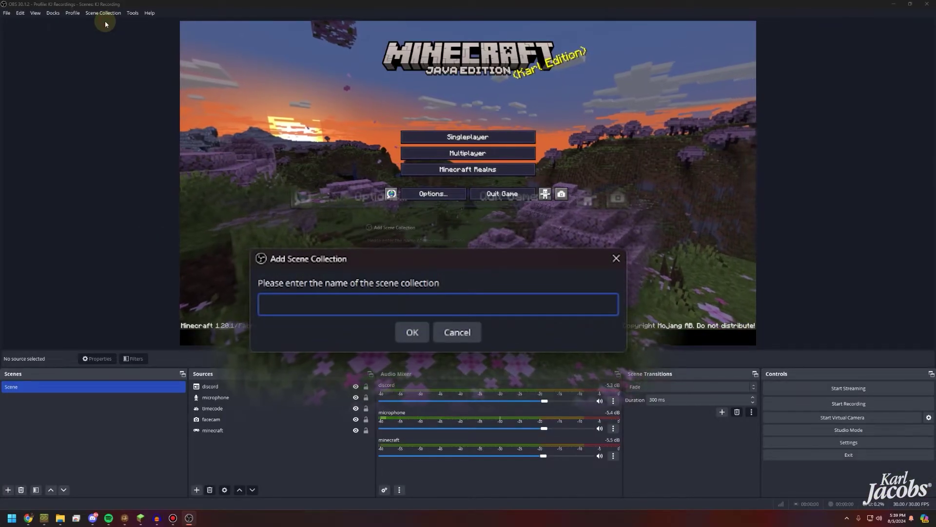
{"action": "type", "text": "KJ Recordings"}
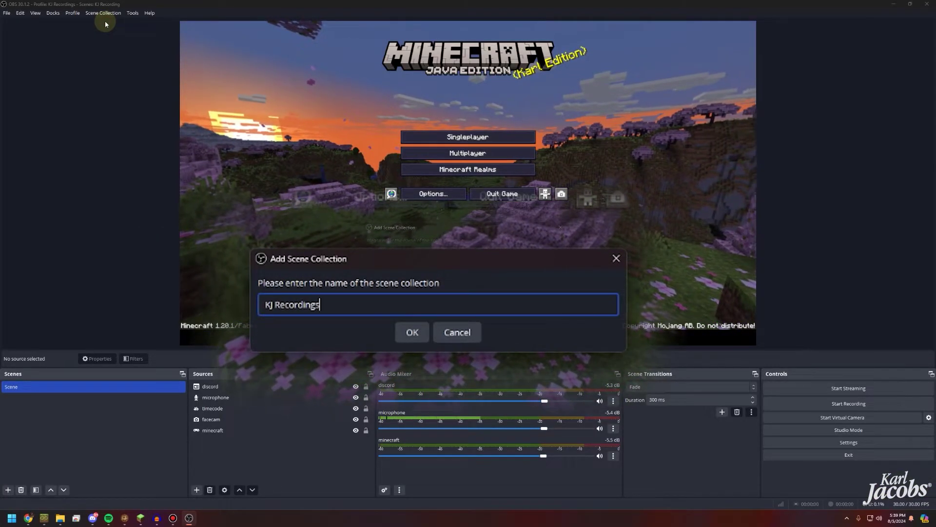
{"action": "key", "text": "Return"}
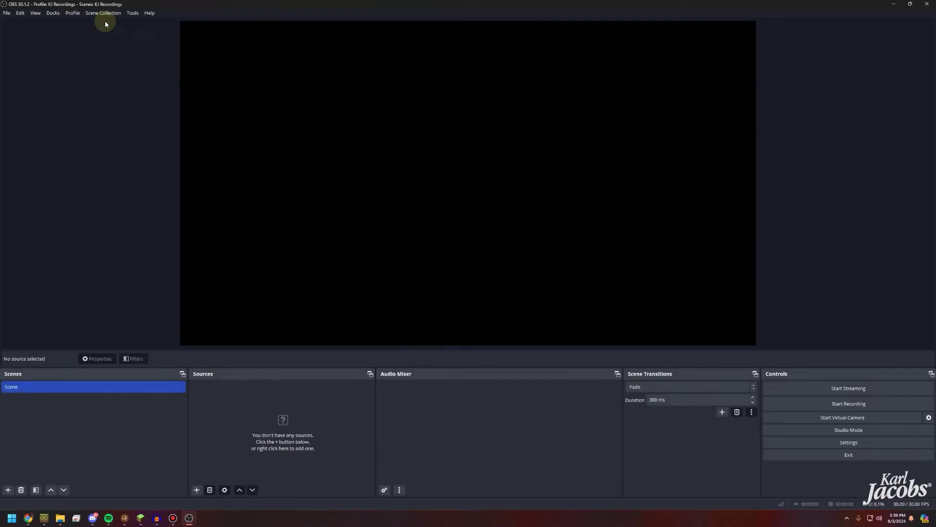
Switch to the existing KJ Recording profile and its matching KJ Recording scene collection.
{"action": "left_click", "coordinate": [74, 16]}
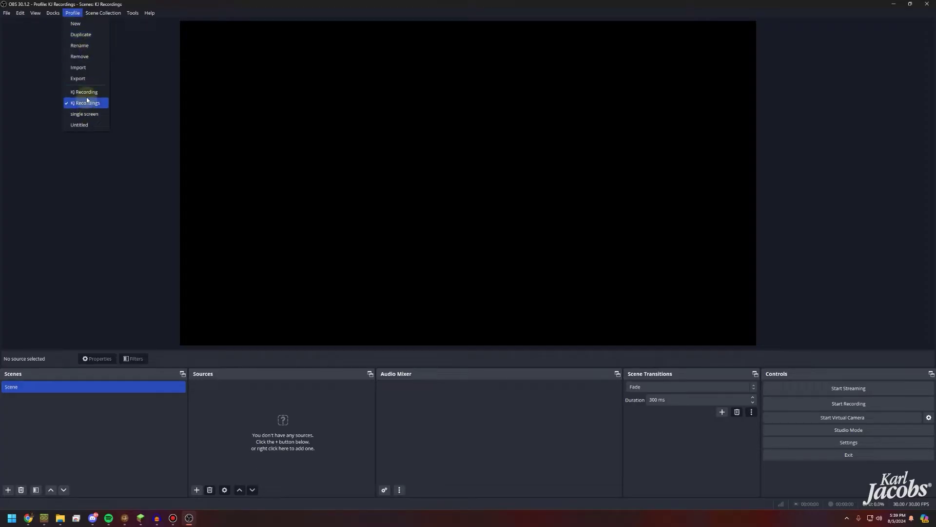
{"action": "left_click", "coordinate": [158, 78]}
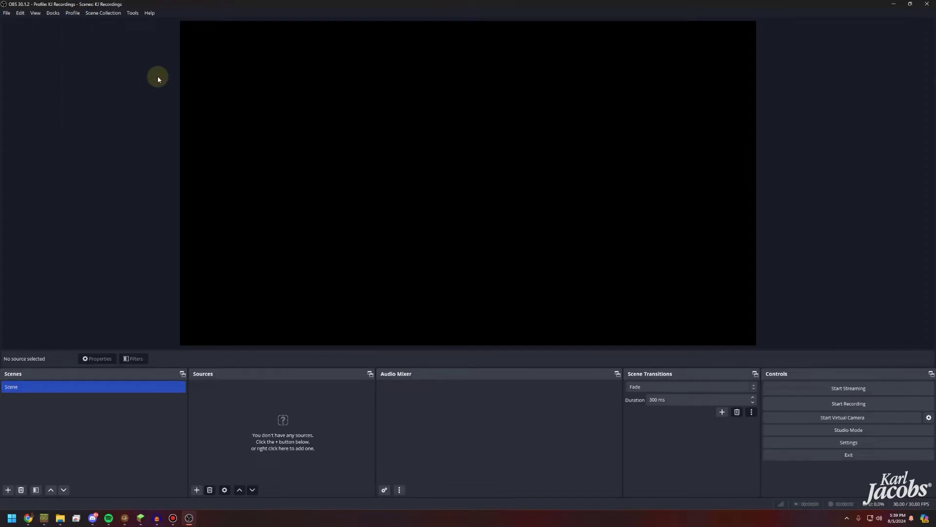
{"action": "left_click", "coordinate": [71, 14]}
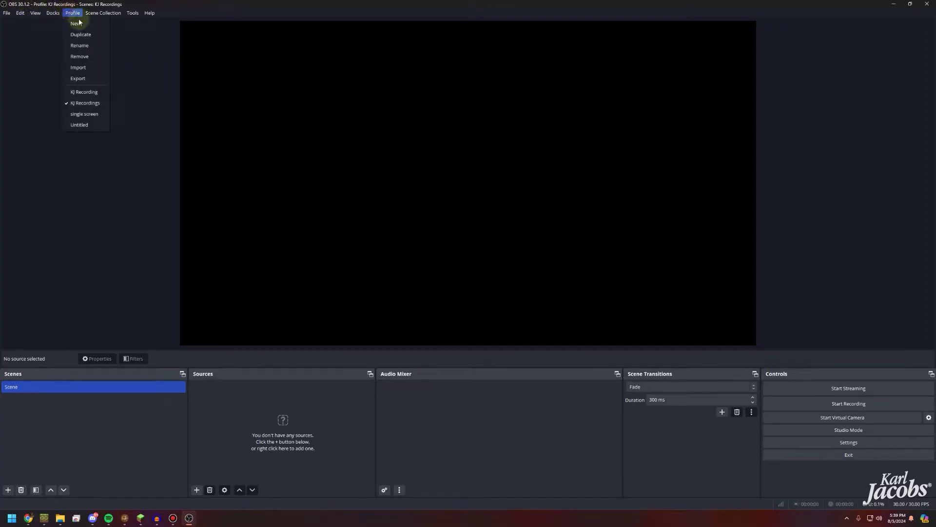
{"action": "left_click", "coordinate": [84, 92]}
{"action": "left_click", "coordinate": [103, 12]}
{"action": "left_click", "coordinate": [99, 95]}
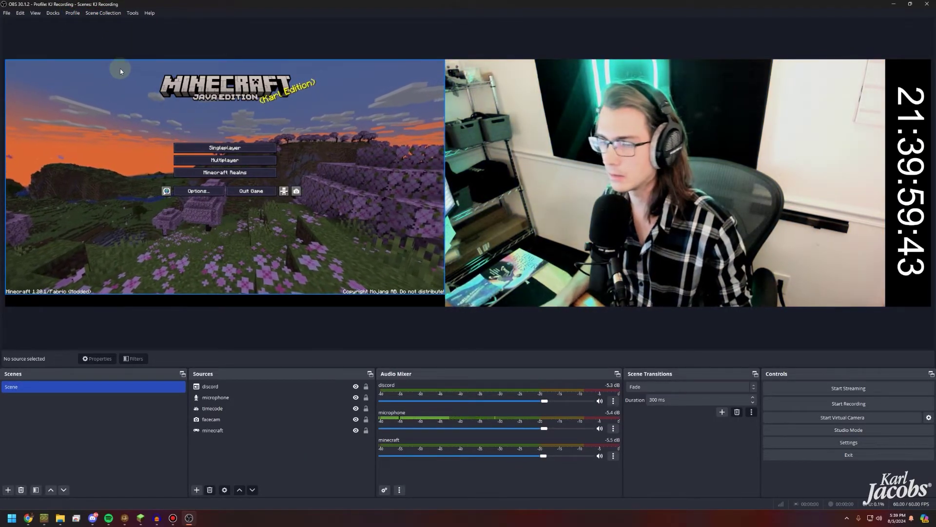
Switch back to the new KJ Recordings profile and the KJ Recordings scene collection.
{"action": "left_click", "coordinate": [73, 12]}
{"action": "left_click", "coordinate": [84, 100]}
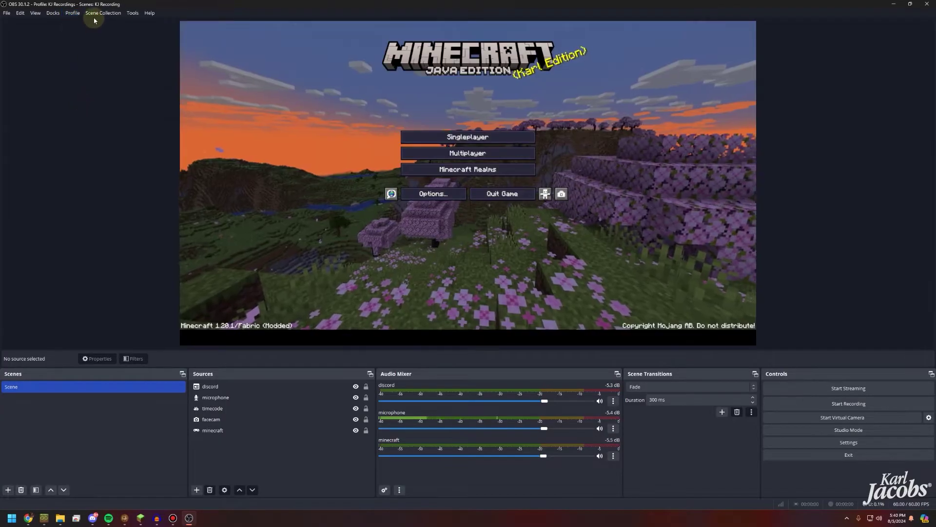
{"action": "left_click", "coordinate": [103, 13]}
{"action": "left_click", "coordinate": [110, 125]}
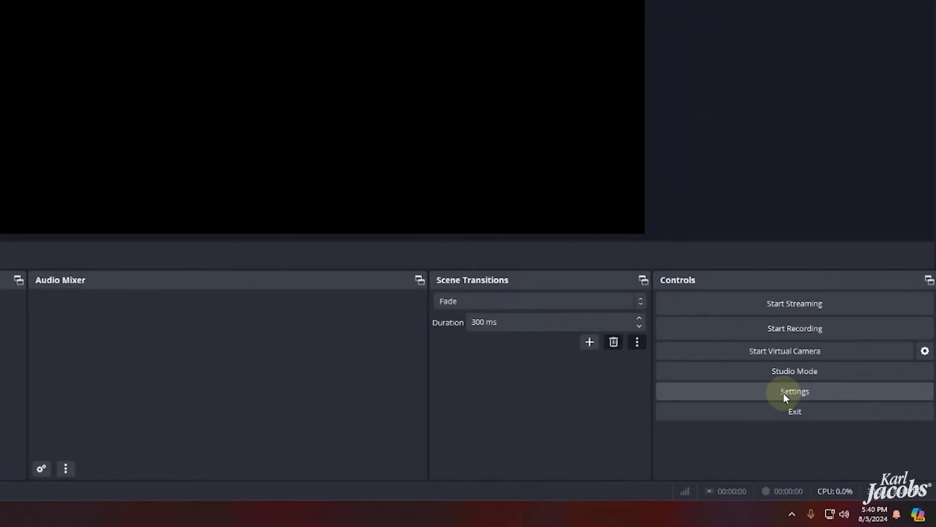
Set the output mode to Advanced in the settings and show the recording options.
{"action": "left_click", "coordinate": [783, 393]}
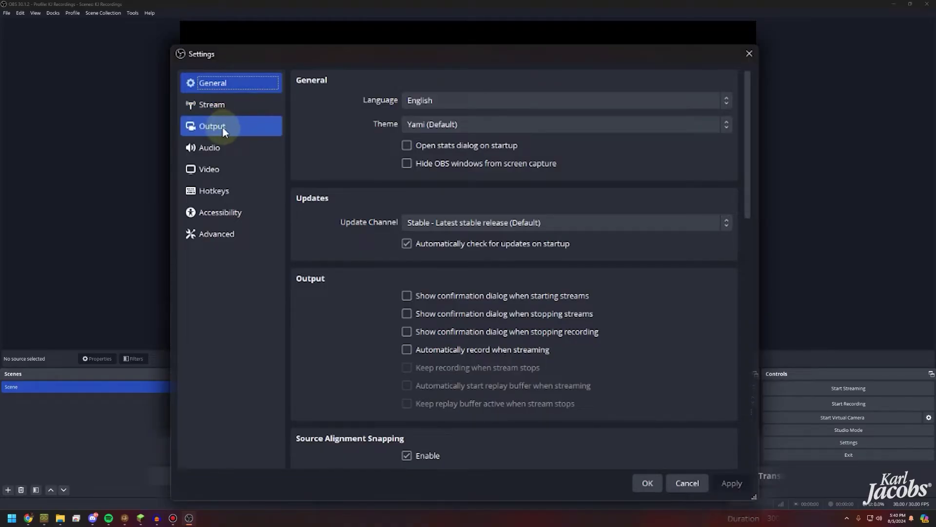
{"action": "left_click", "coordinate": [223, 127]}
{"action": "left_click", "coordinate": [423, 80]}
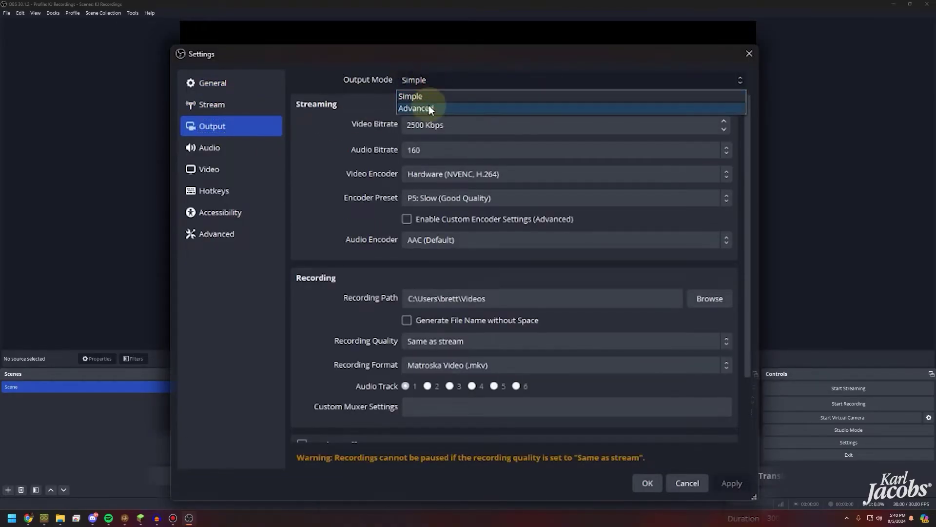
{"action": "left_click", "coordinate": [428, 108]}
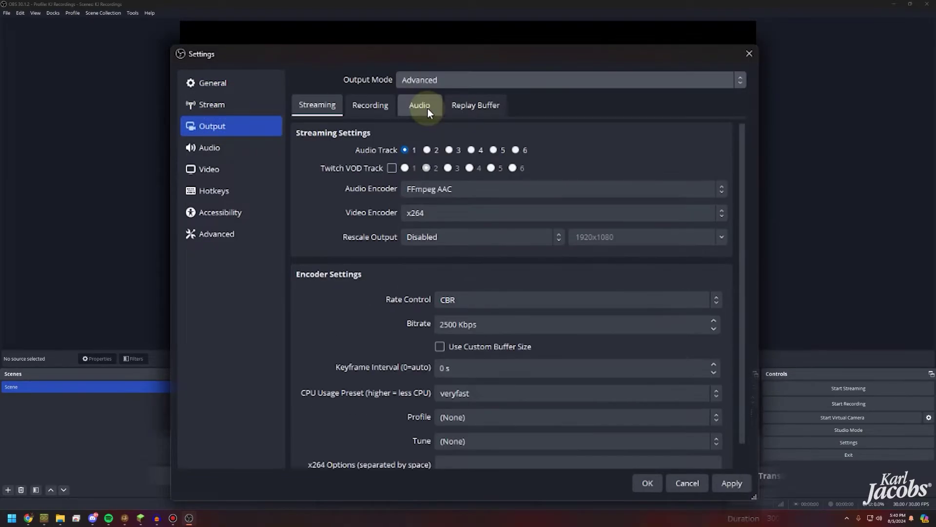
{"action": "left_click", "coordinate": [373, 105]}
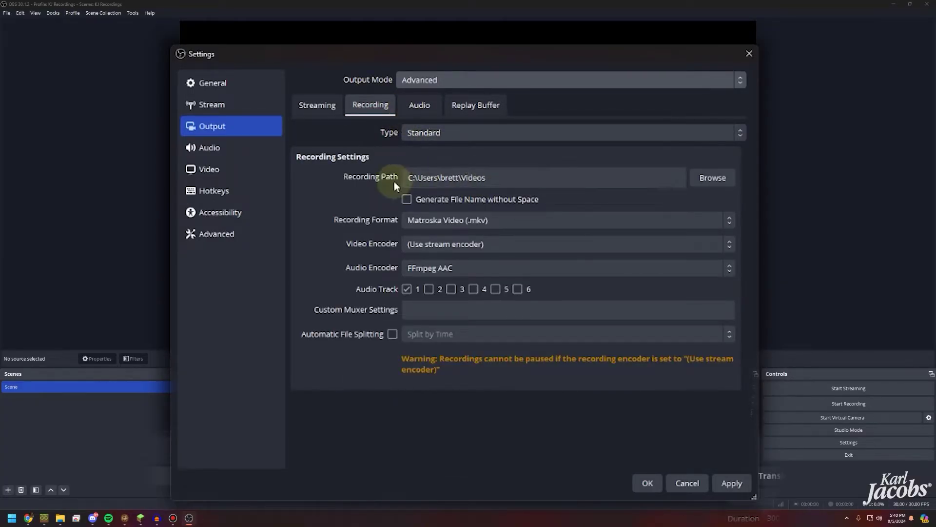
Review the recording path and the available recording formats, keeping Matroska Video (.mkv) selected.
{"action": "left_click_drag", "start_coordinate": [527, 180], "coordinate": [378, 180]}
{"action": "left_click", "coordinate": [379, 176]}
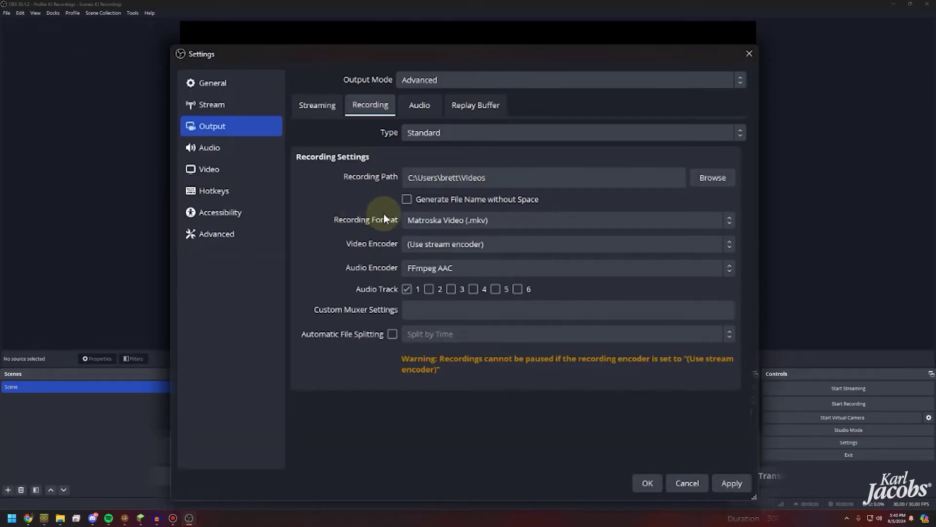
{"action": "left_click", "coordinate": [405, 222]}
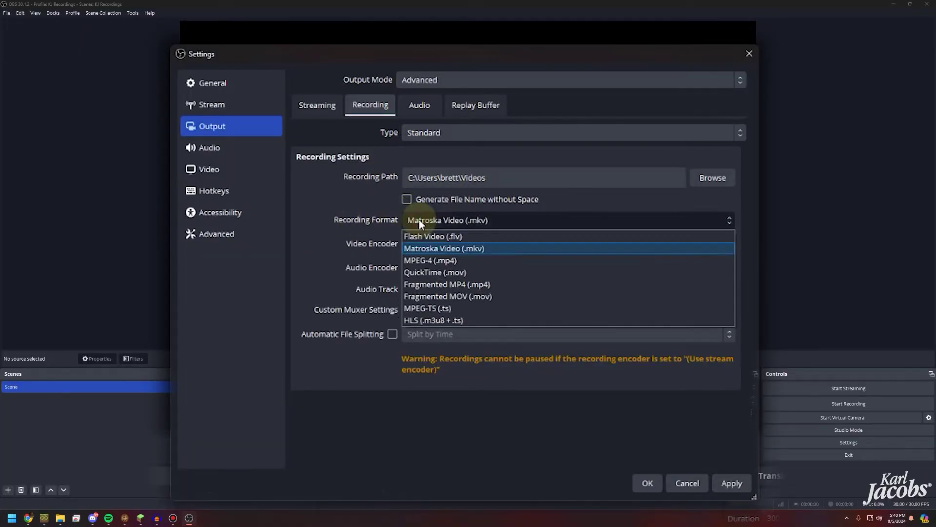
{"action": "left_click", "coordinate": [495, 222]}
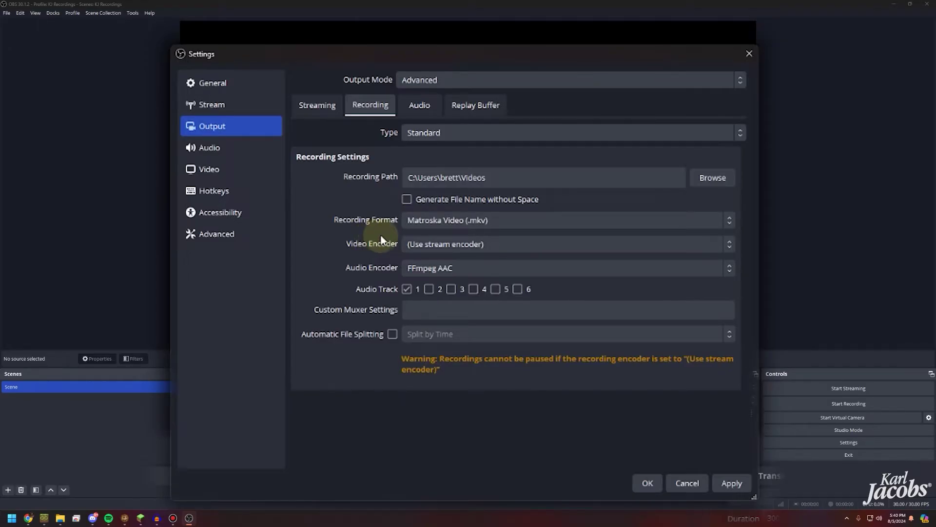
Set the recording video encoder to NVIDIA NVENC H.264 and enable audio tracks 2 and 3.
{"action": "left_click", "coordinate": [431, 239]}
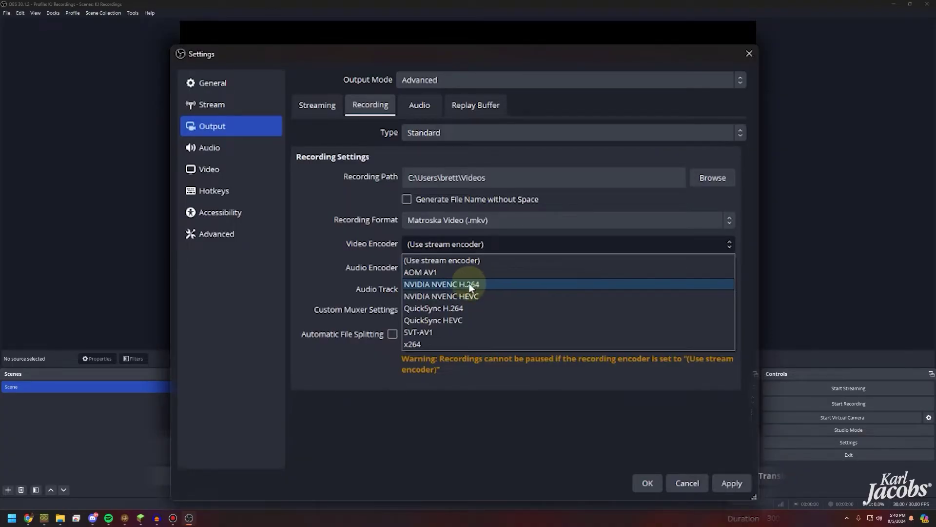
{"action": "left_click", "coordinate": [441, 285]}
{"action": "left_click", "coordinate": [348, 266]}
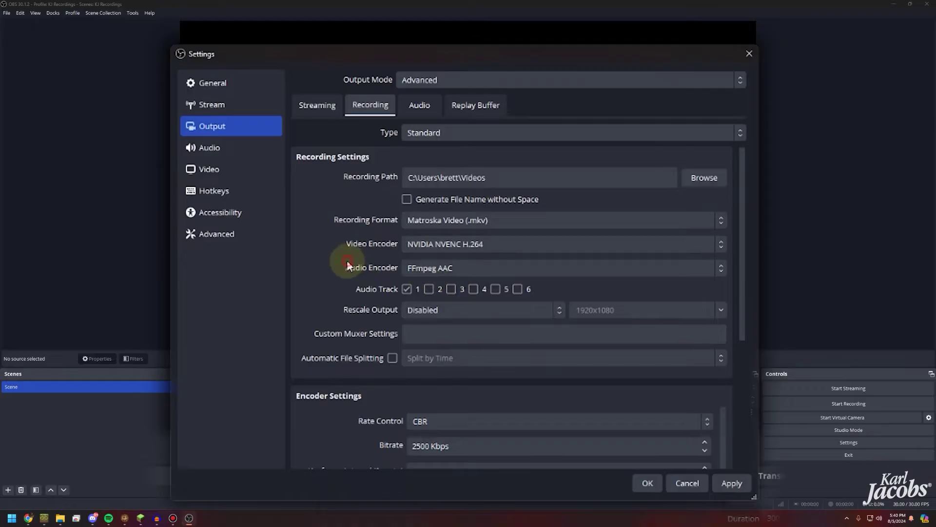
{"action": "left_click", "coordinate": [429, 288]}
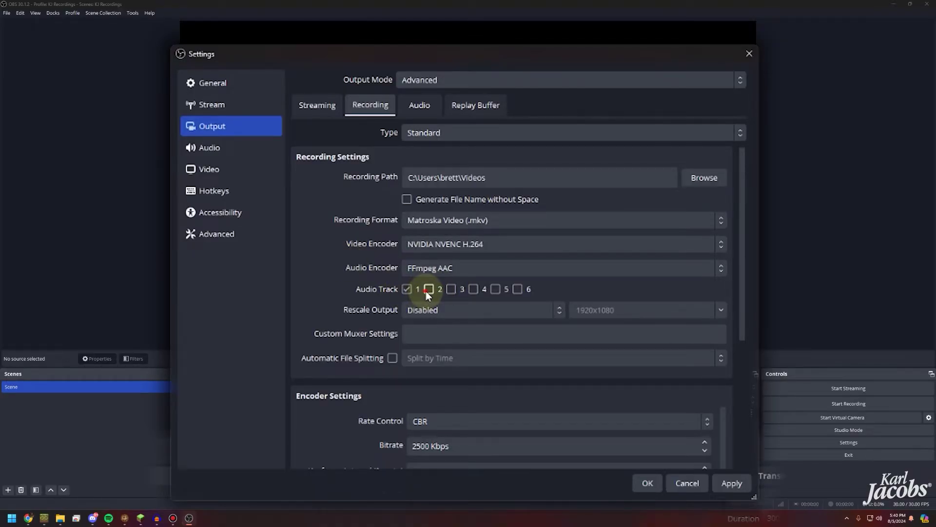
{"action": "left_click", "coordinate": [450, 289]}
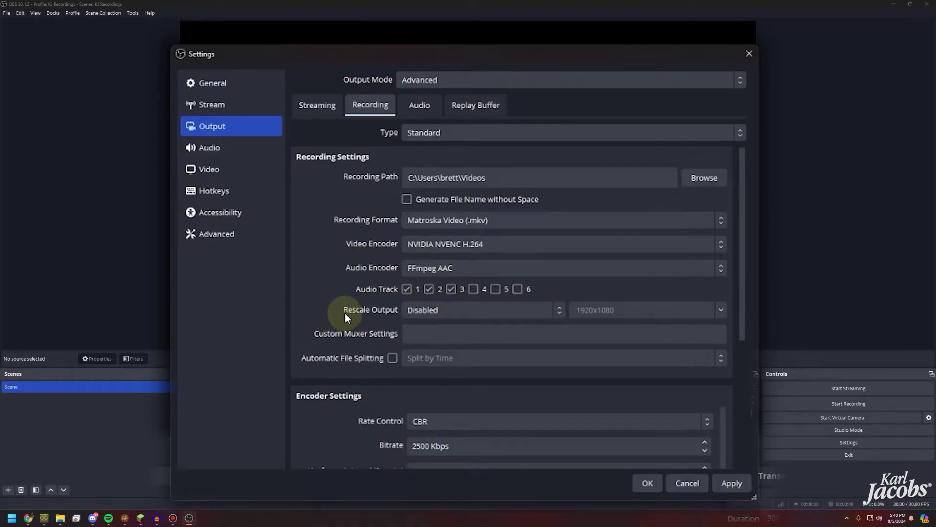
Set the bitrate in the recording encoder settings to 20000 Kbps.
{"action": "scroll", "coordinate": [345, 314], "scroll_direction": "down", "scroll_amount": 5}
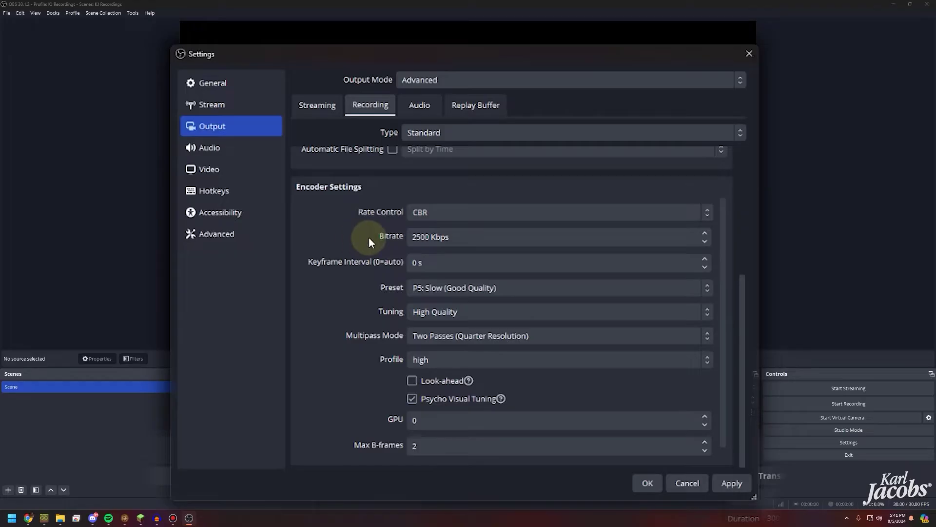
{"action": "double_click", "coordinate": [419, 237]}
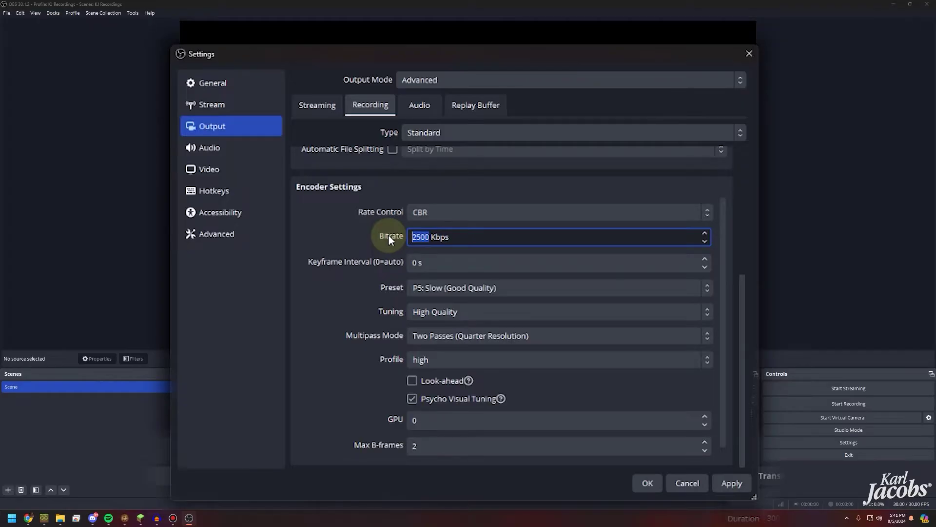
{"action": "type", "text": "20000"}
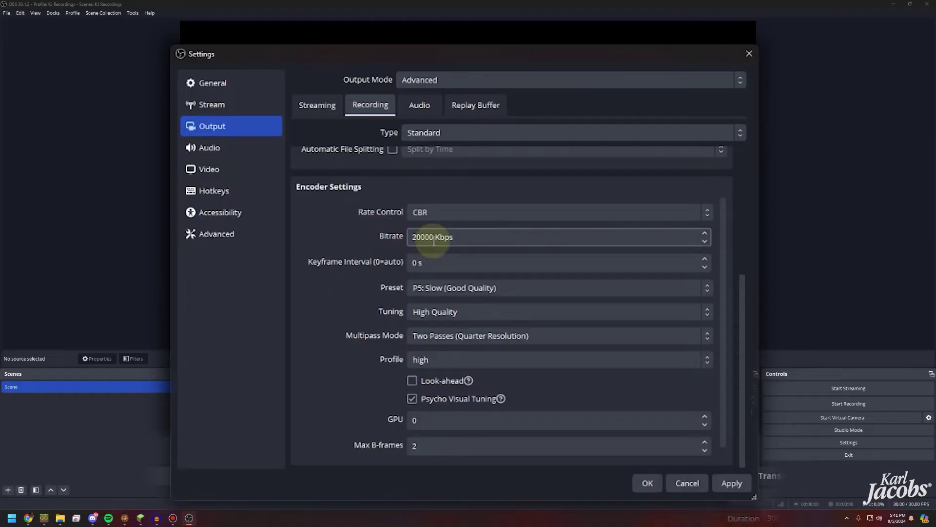
Try a recording bitrate of 10000 Kbps and return it to 20000 Kbps.
{"action": "key", "text": "ctrl+a"}
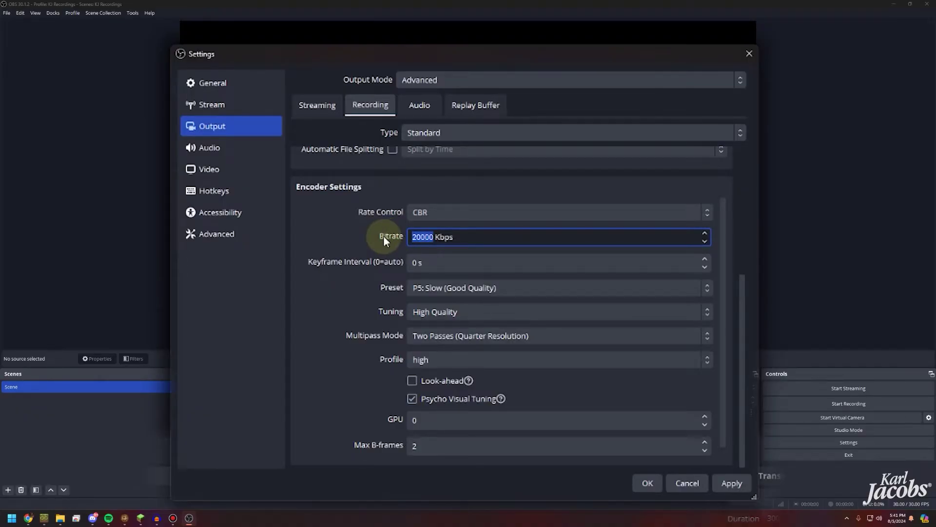
{"action": "type", "text": "10000"}
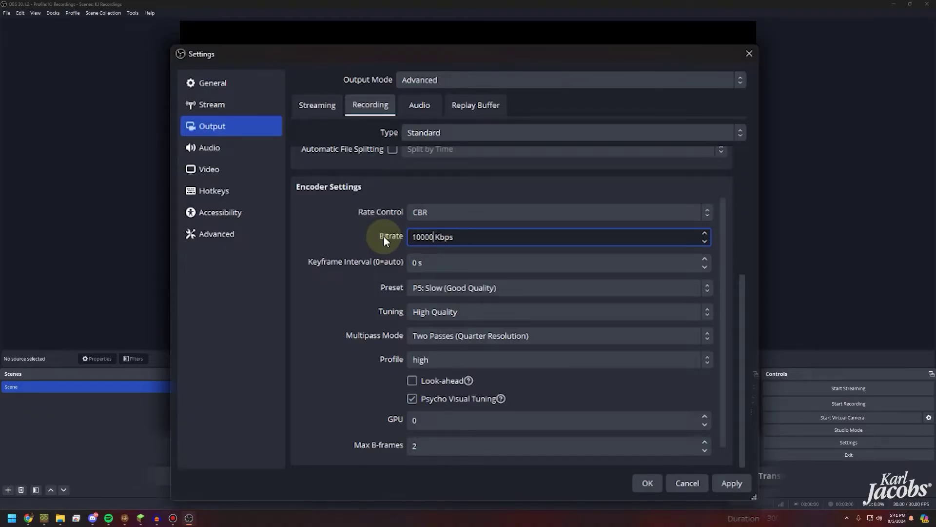
{"action": "double_click", "coordinate": [434, 240]}
{"action": "type", "text": "20000"}
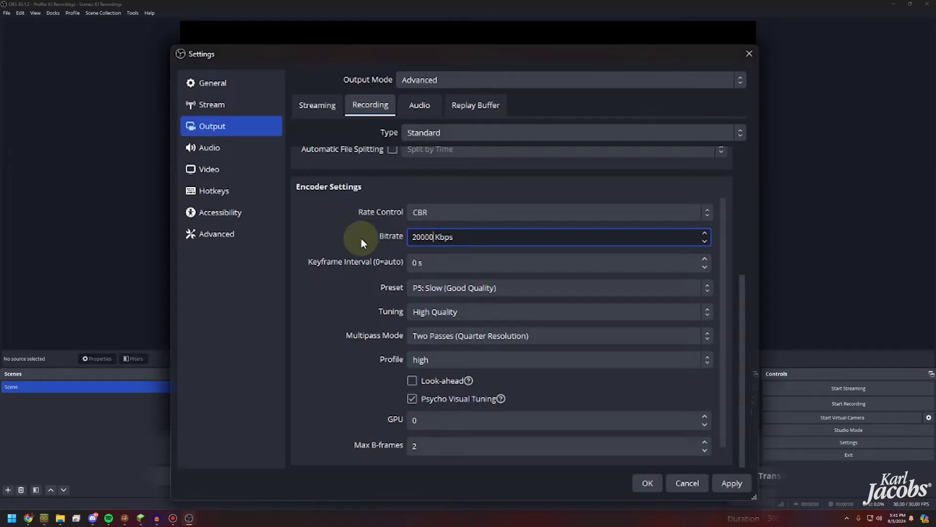
{"action": "left_click", "coordinate": [363, 242]}
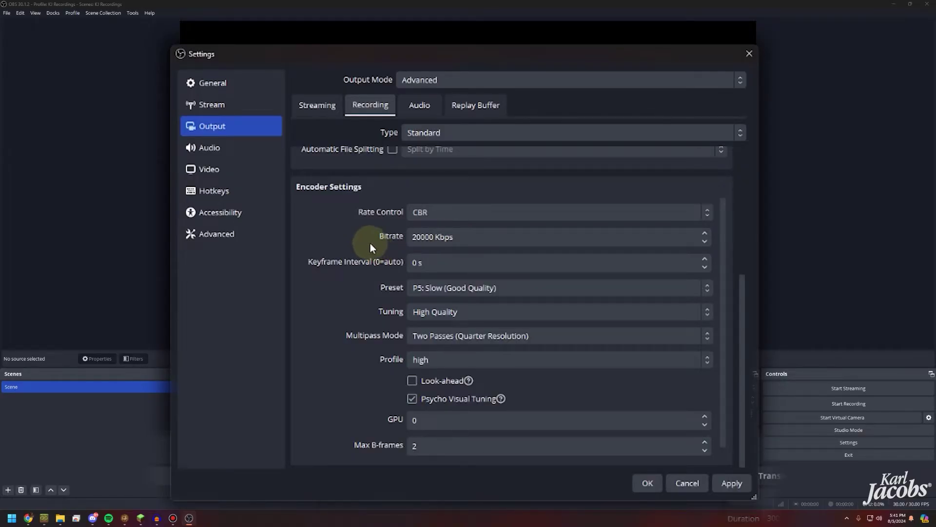
Try the P5: Slow (Good Quality) encoder preset, settle on P7: Slowest (Best Quality), and apply the output settings.
{"action": "scroll", "coordinate": [373, 243], "scroll_direction": "down", "scroll_amount": 1}
{"action": "left_click", "coordinate": [419, 280]}
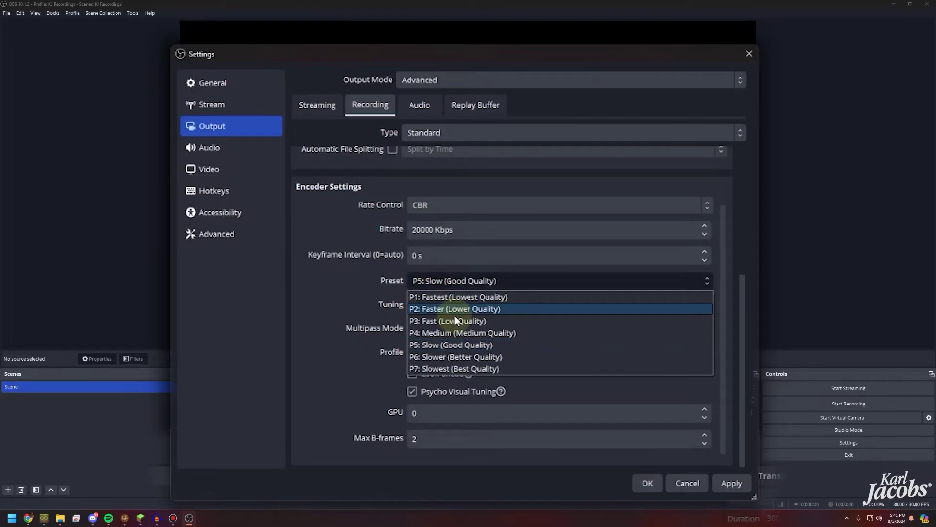
{"action": "left_click", "coordinate": [432, 366]}
{"action": "left_click", "coordinate": [424, 285]}
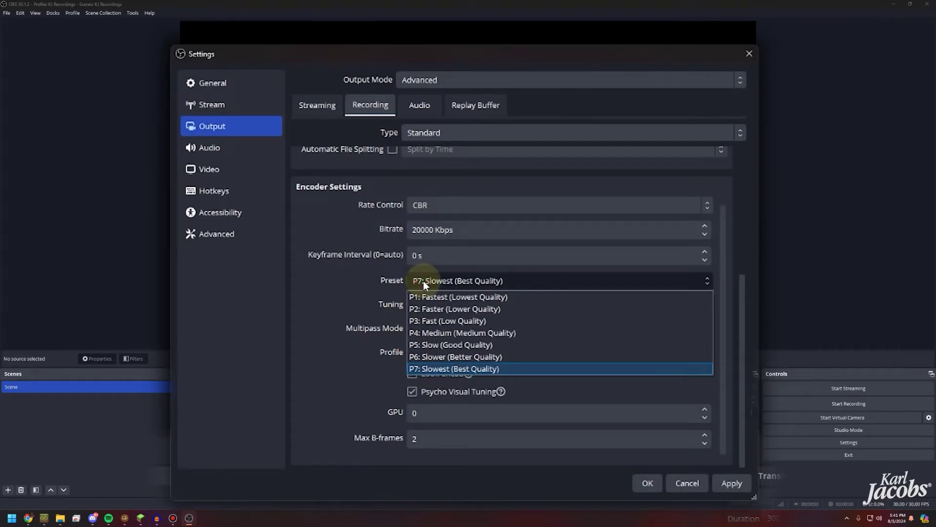
{"action": "left_click", "coordinate": [434, 345]}
{"action": "left_click", "coordinate": [443, 276]}
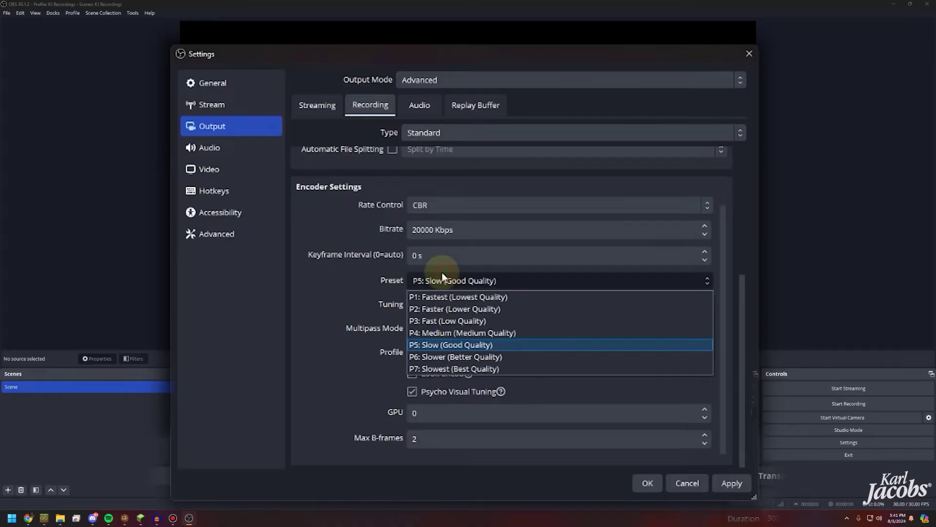
{"action": "left_click", "coordinate": [441, 369]}
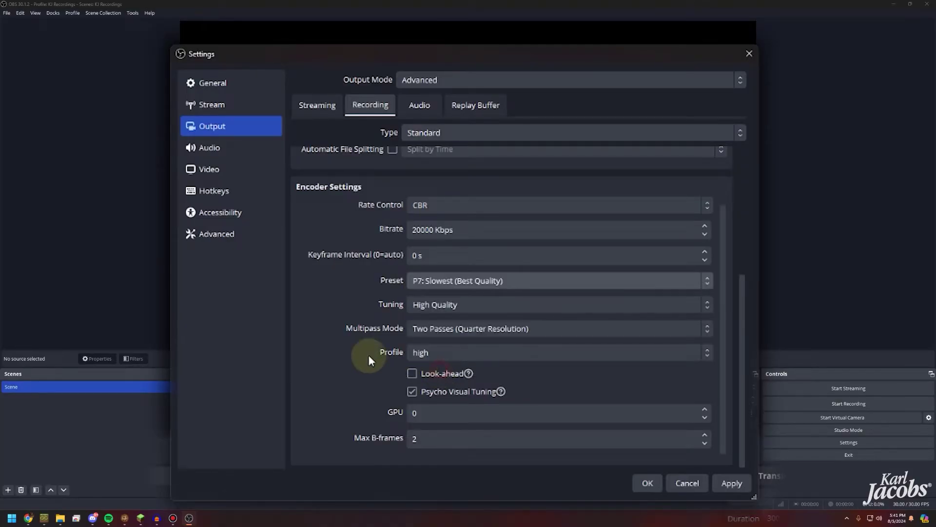
{"action": "left_click", "coordinate": [724, 483]}
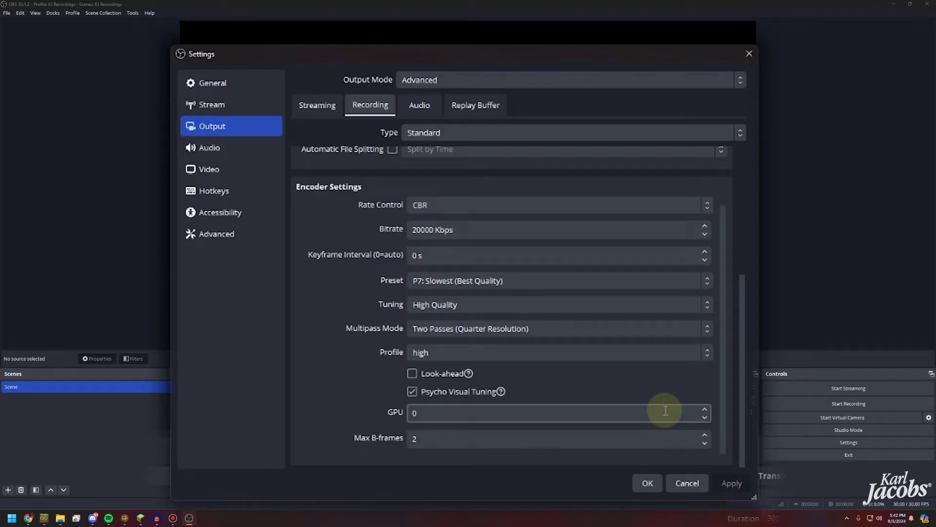
Set the audio bitrate of output tracks 1, 2 and 3 to 320 and apply the settings.
{"action": "left_click", "coordinate": [409, 110]}
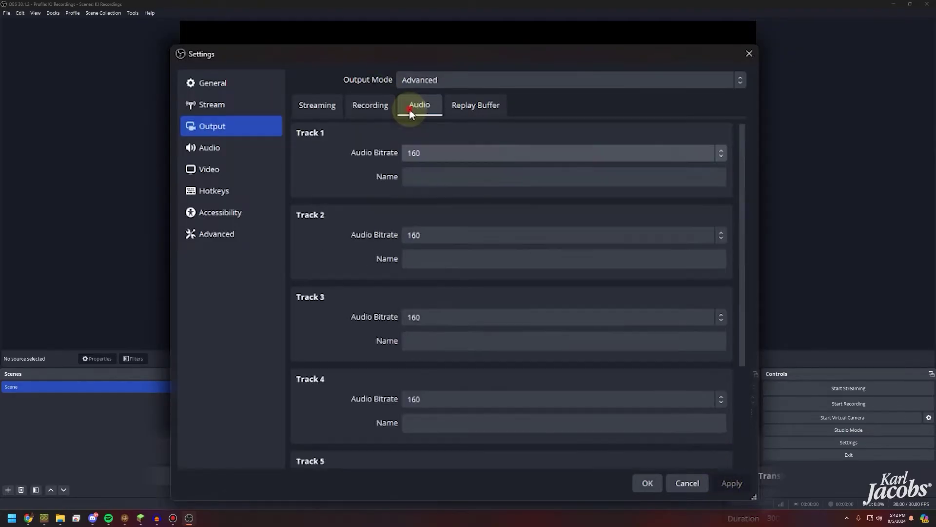
{"action": "left_click", "coordinate": [446, 152]}
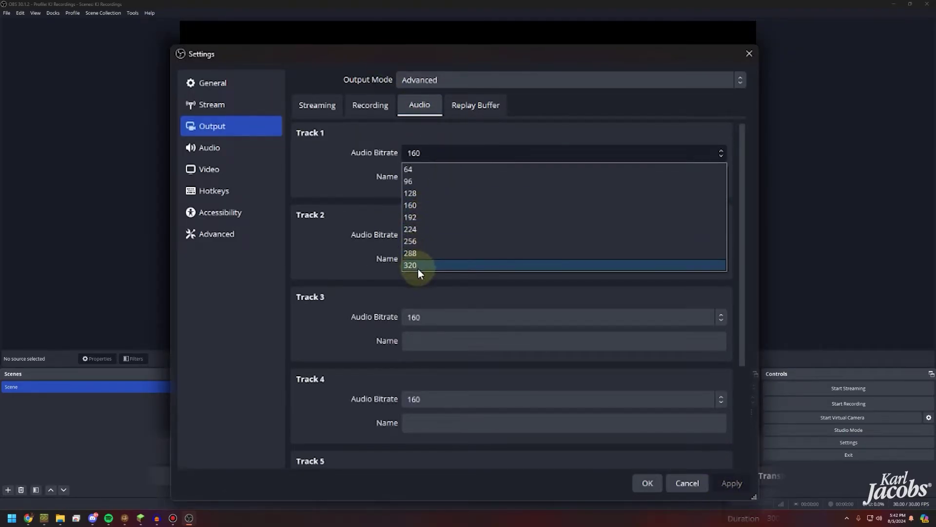
{"action": "left_click", "coordinate": [417, 266]}
{"action": "left_click", "coordinate": [424, 236]}
{"action": "left_click", "coordinate": [426, 346]}
{"action": "left_click", "coordinate": [424, 316]}
{"action": "left_click", "coordinate": [458, 429]}
{"action": "left_click", "coordinate": [729, 483]}
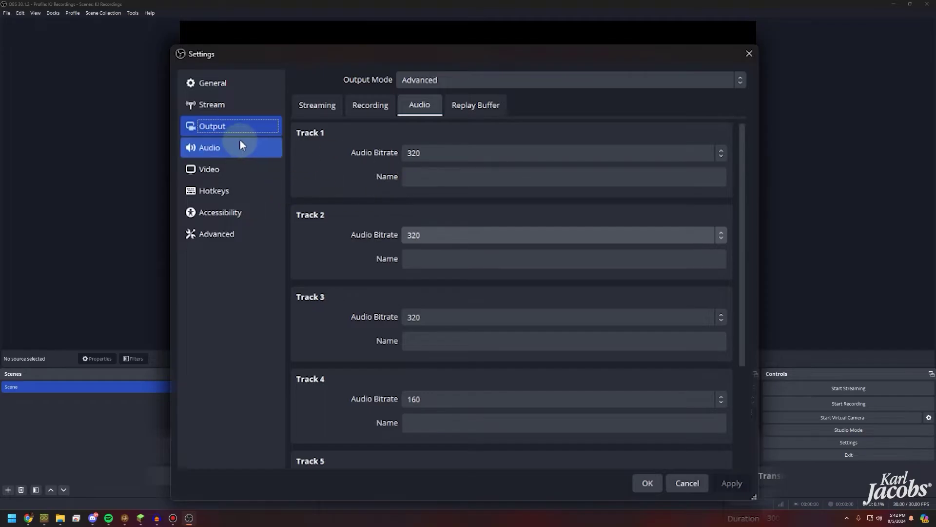
Set both the base canvas resolution and the output scaled resolution to 4040x1080 in the video settings.
{"action": "left_click", "coordinate": [224, 171]}
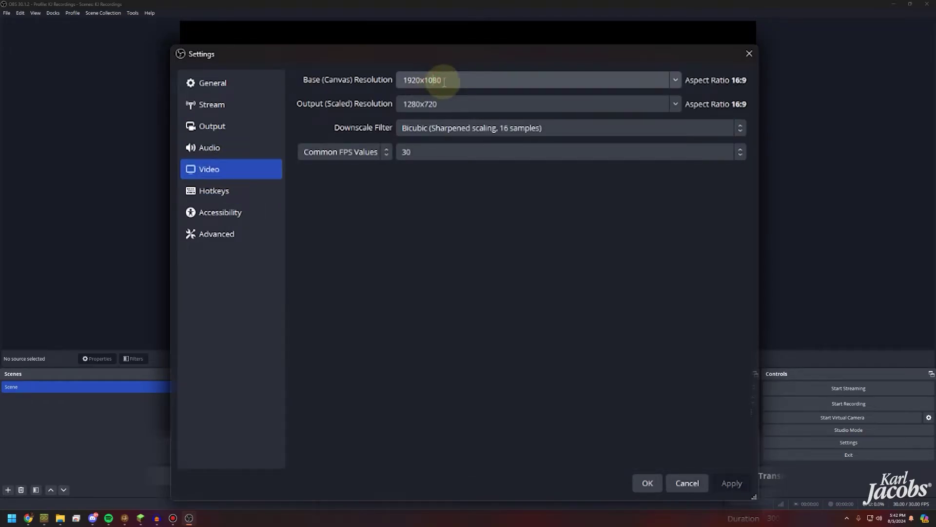
{"action": "left_click_drag", "start_coordinate": [444, 82], "coordinate": [361, 84]}
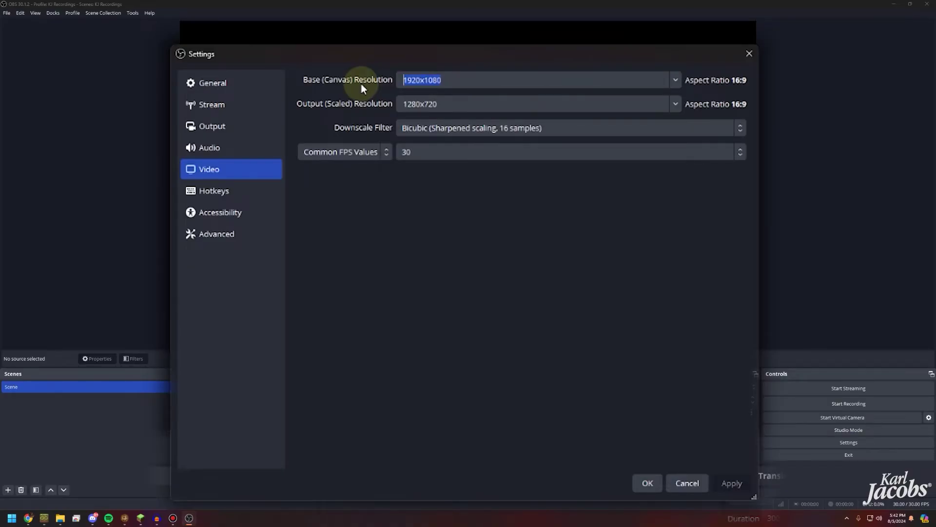
{"action": "type", "text": "4040x1080"}
{"action": "key", "text": "shift+Home"}
{"action": "key", "text": "ctrl+c"}
{"action": "double_click", "coordinate": [449, 103]}
{"action": "key", "text": "ctrl+v"}
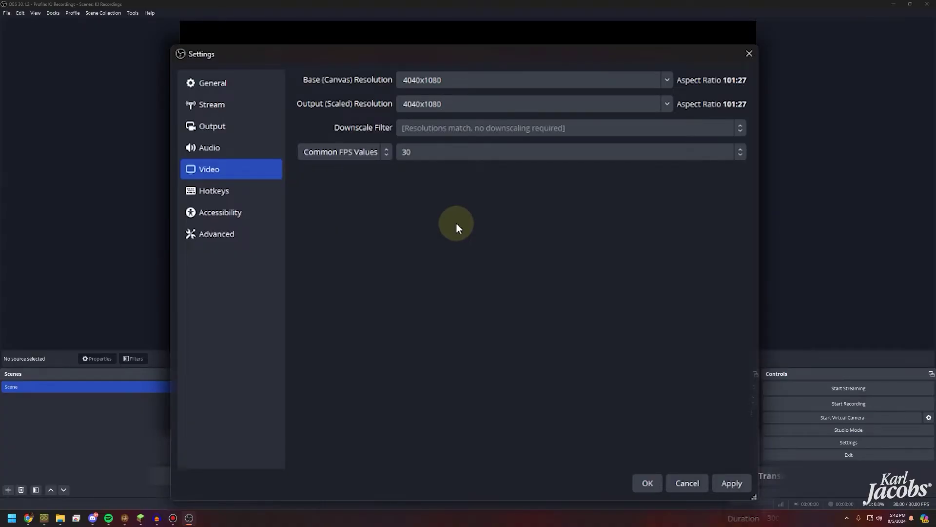
Try 2120x1080 for both the base canvas resolution and the output scaled resolution.
{"action": "left_click", "coordinate": [443, 80]}
{"action": "key", "text": "shift+Home"}
{"action": "key", "text": "ctrl+c"}
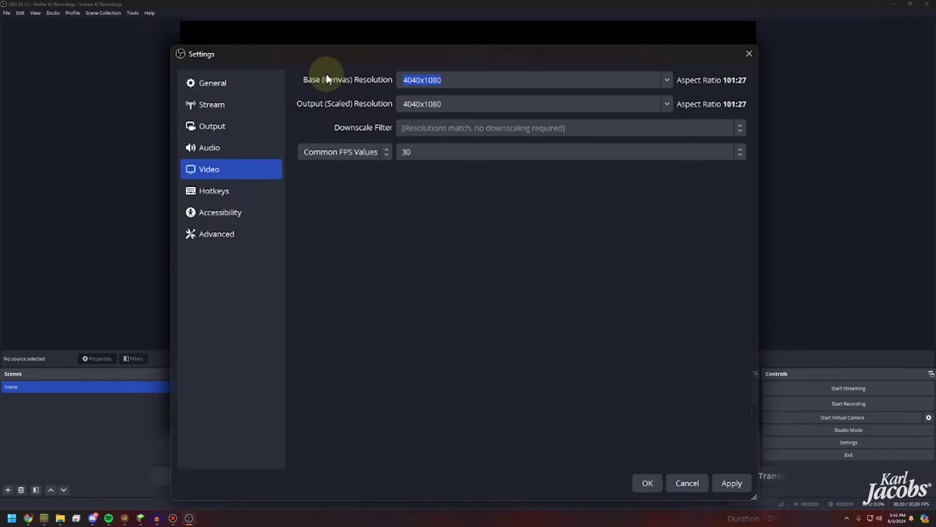
{"action": "type", "text": "21"}
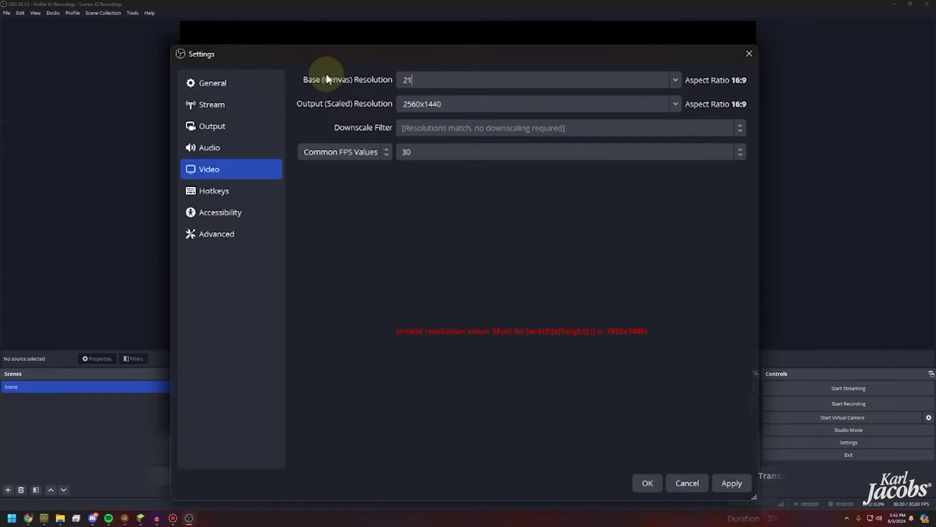
{"action": "key", "text": "BackSpace"}
{"action": "key", "text": "BackSpace"}
{"action": "type", "text": "2120x1080"}
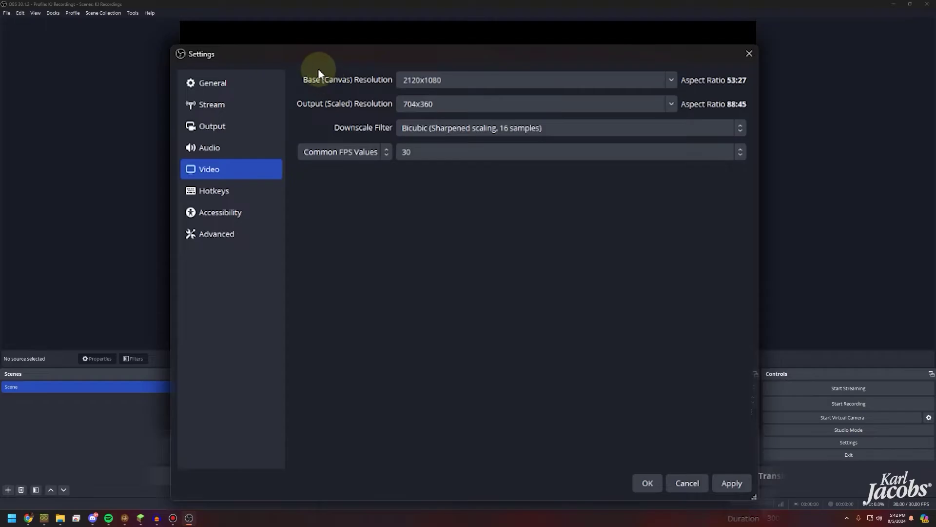
{"action": "left_click_drag", "start_coordinate": [460, 106], "coordinate": [336, 110]}
{"action": "type", "text": "2120x1080"}
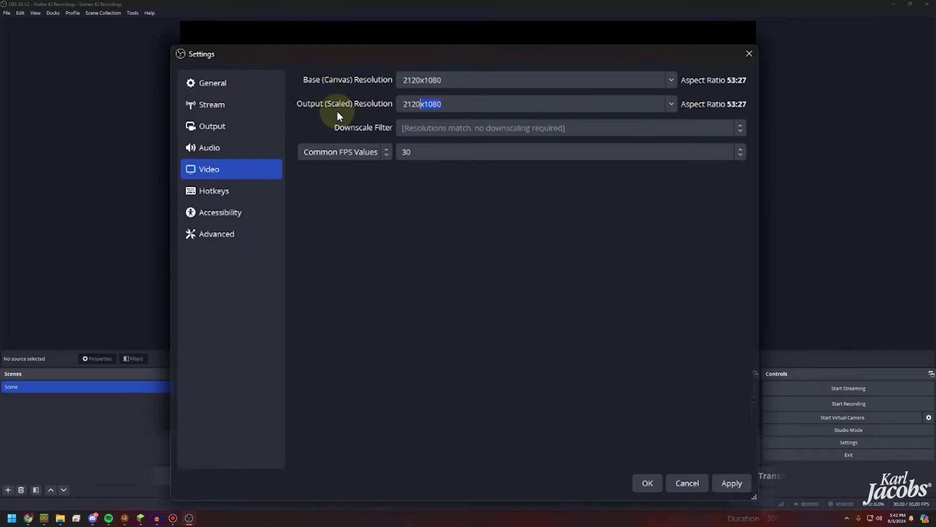
Return the base canvas and output scaled resolutions to 4040x1080.
{"action": "left_click_drag", "start_coordinate": [455, 80], "coordinate": [336, 76]}
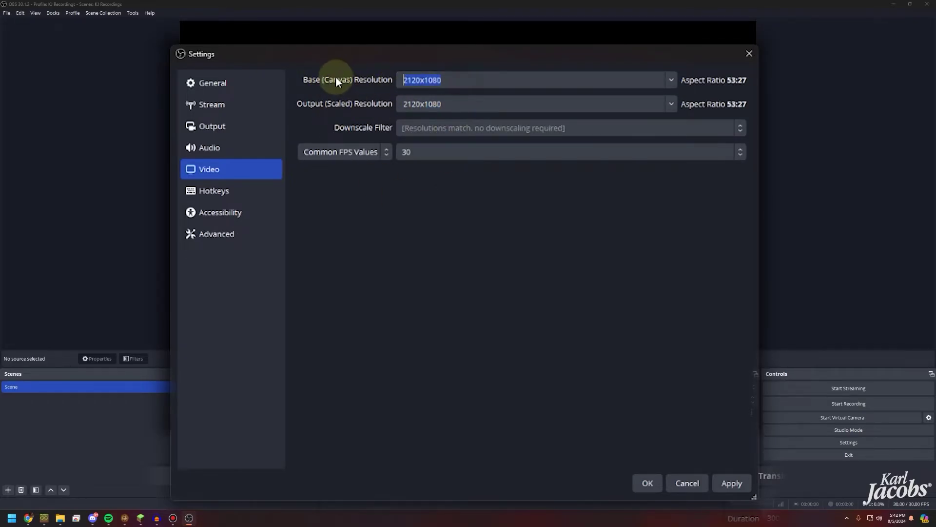
{"action": "type", "text": "4040x1080"}
{"action": "left_click", "coordinate": [490, 107]}
{"action": "key", "text": "ctrl+a"}
{"action": "key", "text": "ctrl+v"}
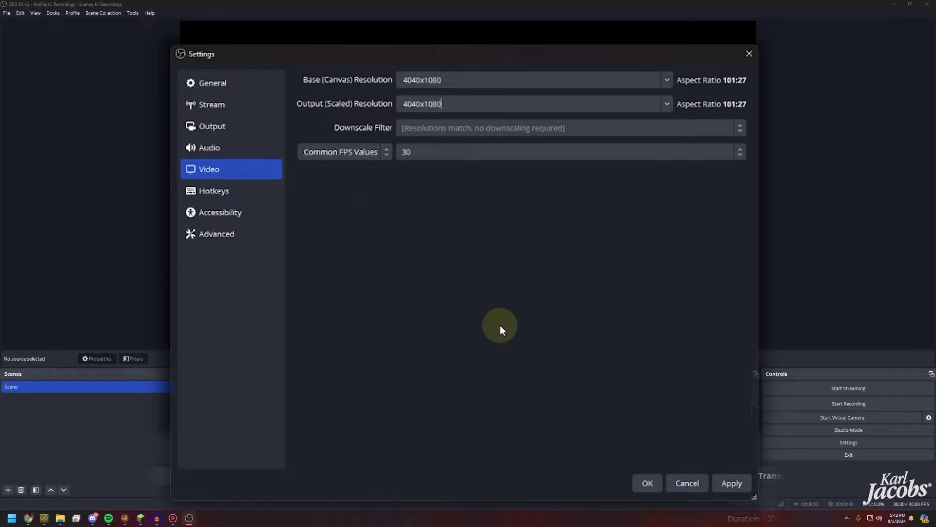
Set the common FPS value to 60, apply the video settings and close the settings window.
{"action": "left_click", "coordinate": [444, 152]}
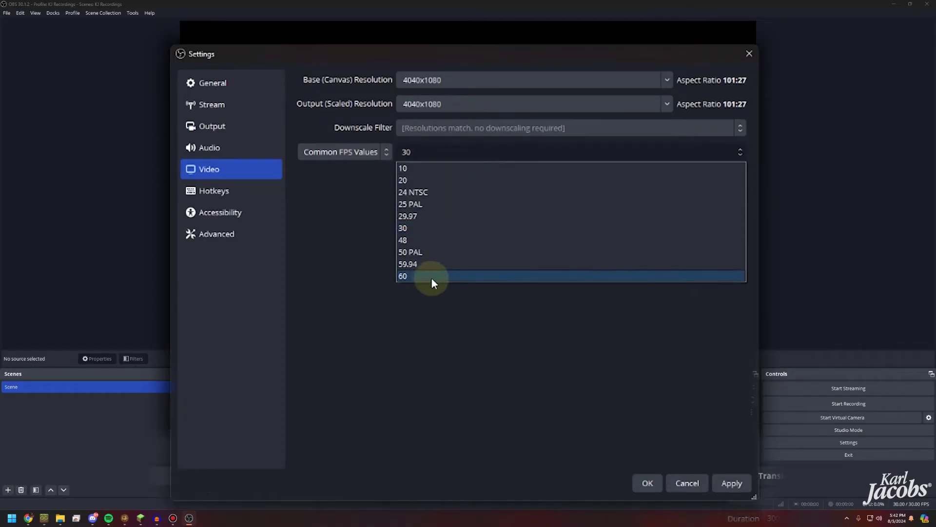
{"action": "left_click", "coordinate": [420, 274]}
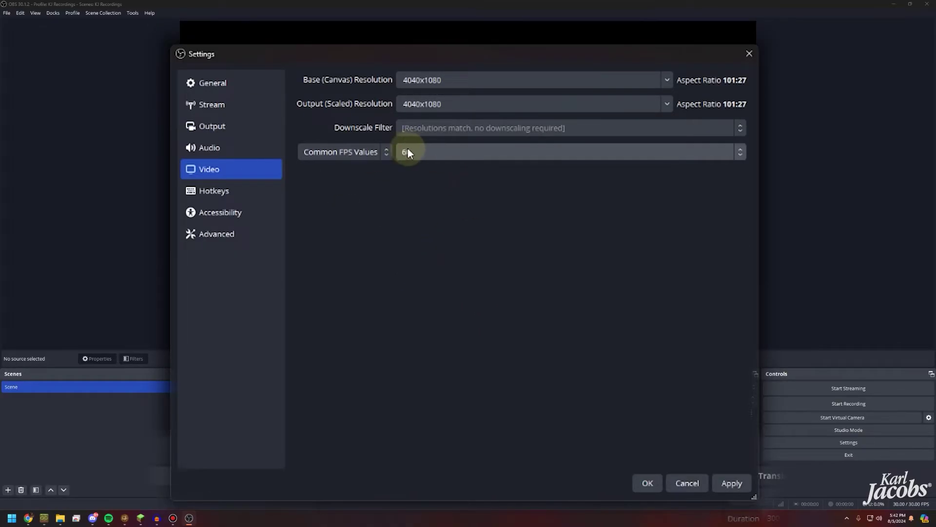
{"action": "left_click", "coordinate": [726, 483]}
{"action": "left_click", "coordinate": [574, 380]}
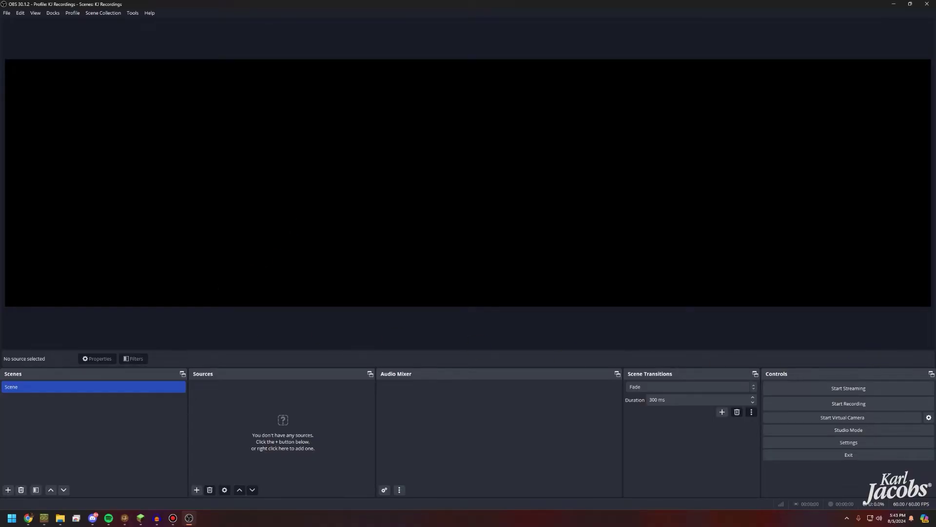
Check that Minecraft is running and create a new Game Capture source named minecraft in the scene.
{"action": "key", "text": "alt+Tab"}
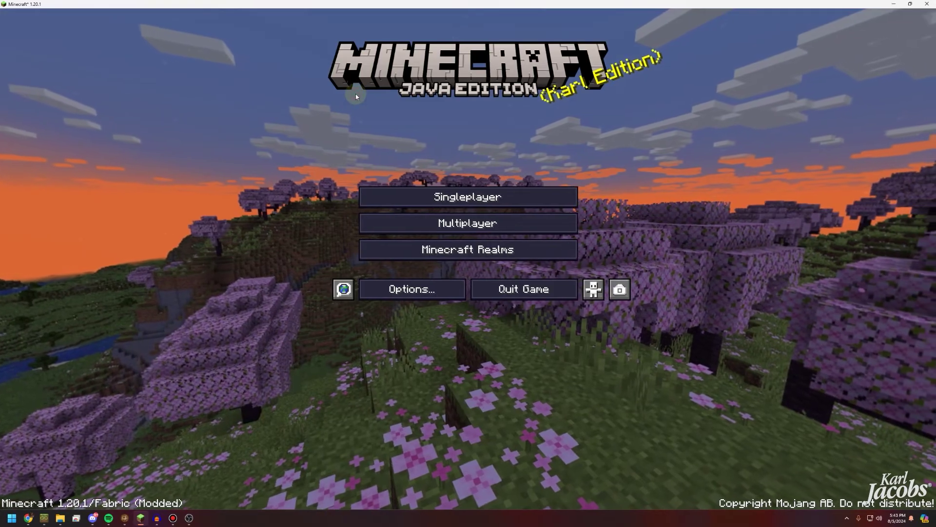
{"action": "key", "text": "alt+Tab"}
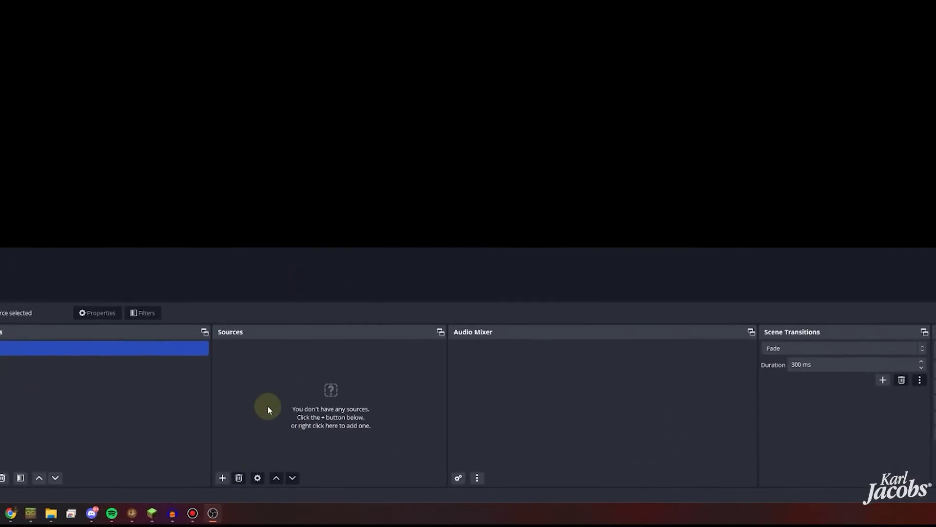
{"action": "left_click", "coordinate": [204, 486]}
{"action": "left_click", "coordinate": [249, 354]}
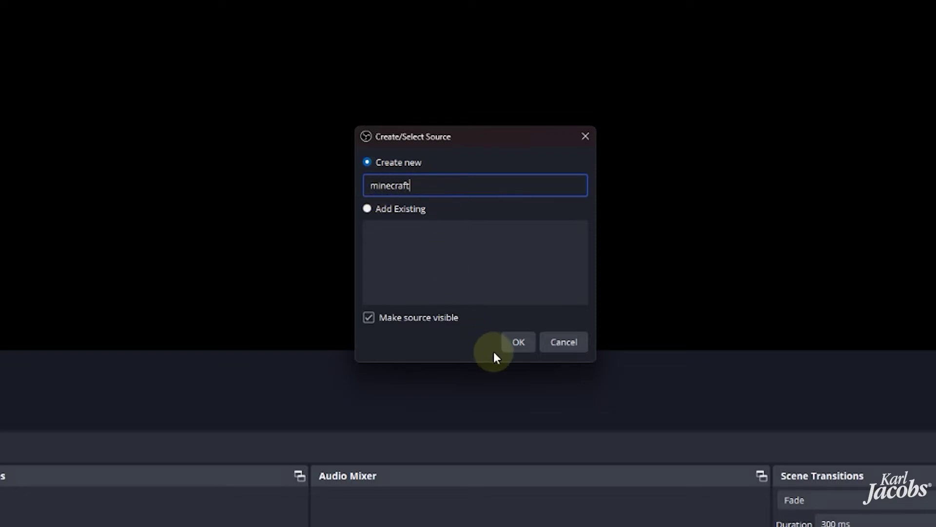
{"action": "left_click", "coordinate": [520, 340]}
Set the minecraft source to capture the specific window [javaw.exe]: Minecraft* 1.20.1 with audio capture enabled, and confirm its properties.
{"action": "left_click", "coordinate": [461, 260]}
{"action": "left_click", "coordinate": [450, 291]}
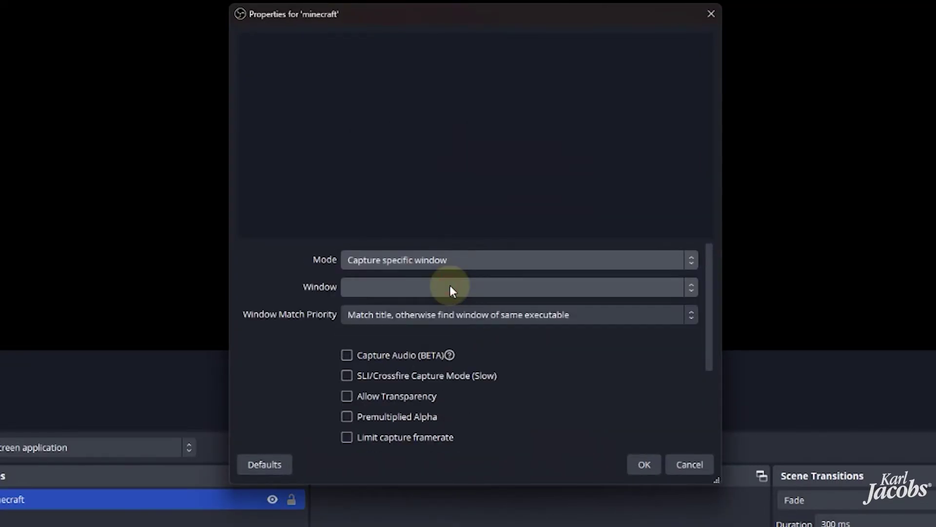
{"action": "left_click", "coordinate": [390, 285]}
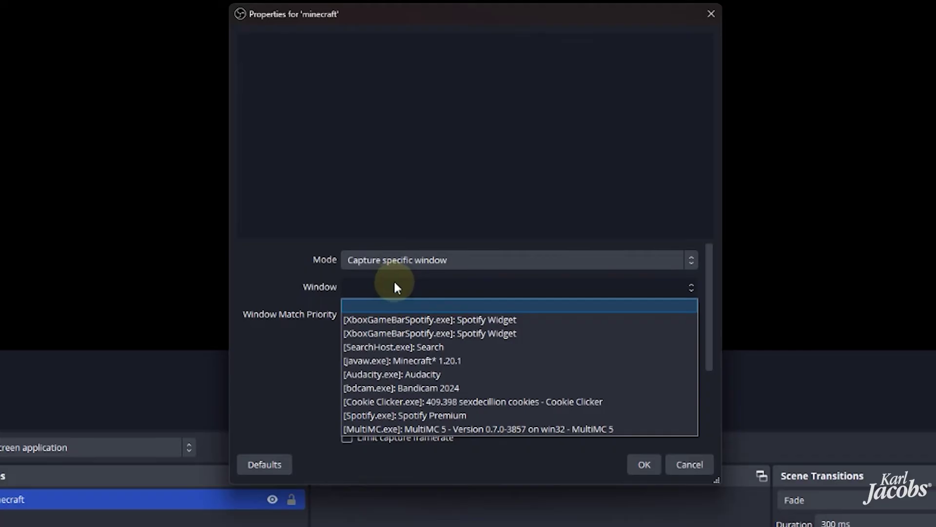
{"action": "left_click", "coordinate": [355, 363]}
{"action": "left_click", "coordinate": [356, 379]}
{"action": "left_click", "coordinate": [645, 464]}
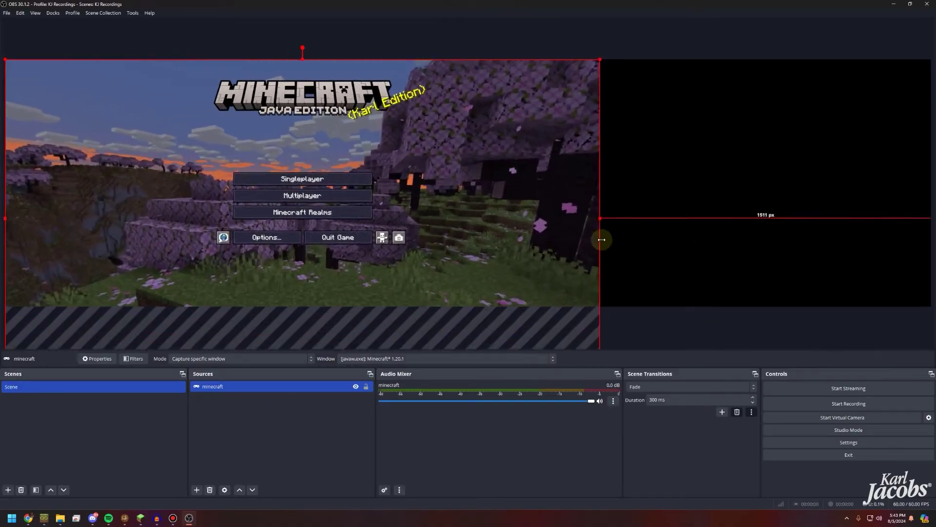
Switch Minecraft to fullscreen and scale the minecraft source down to span the canvas's full height at its left edge.
{"action": "left_click_drag", "start_coordinate": [601, 239], "coordinate": [404, 205]}
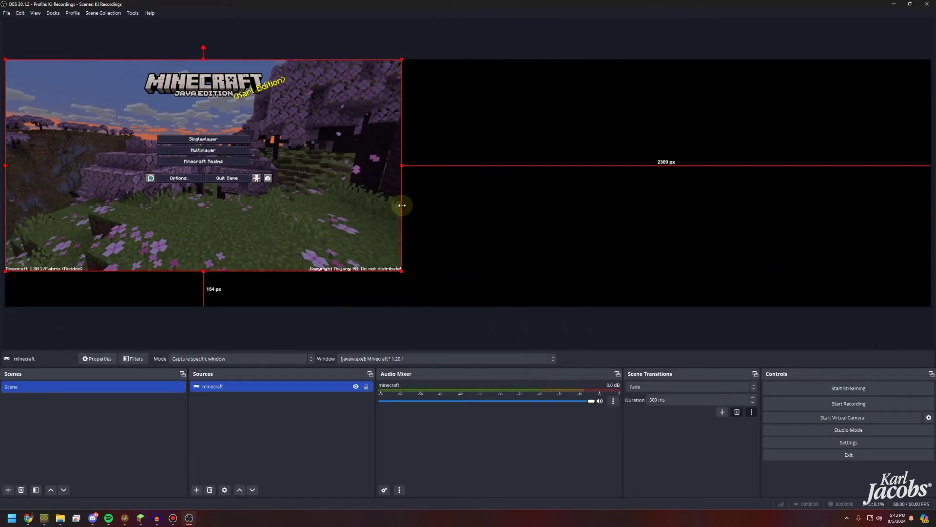
{"action": "left_click_drag", "start_coordinate": [403, 272], "coordinate": [411, 278]}
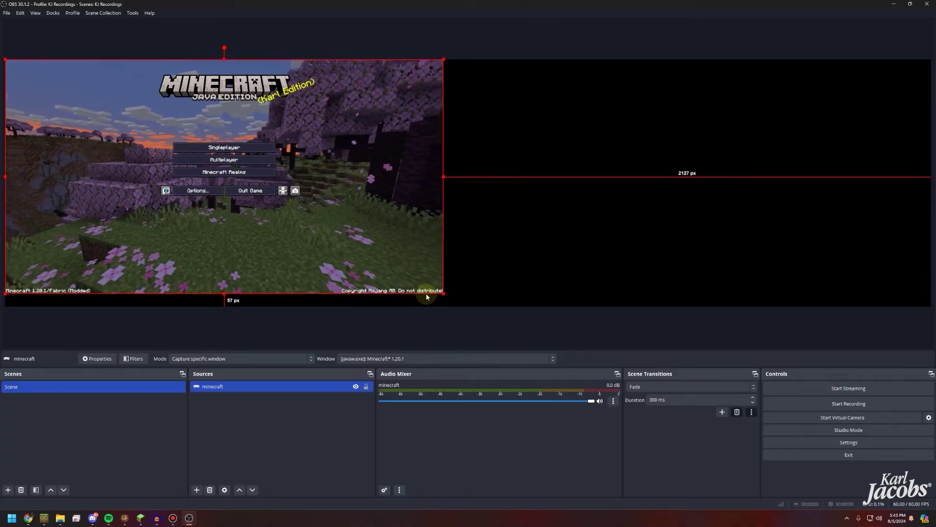
{"action": "key", "text": "alt+Tab"}
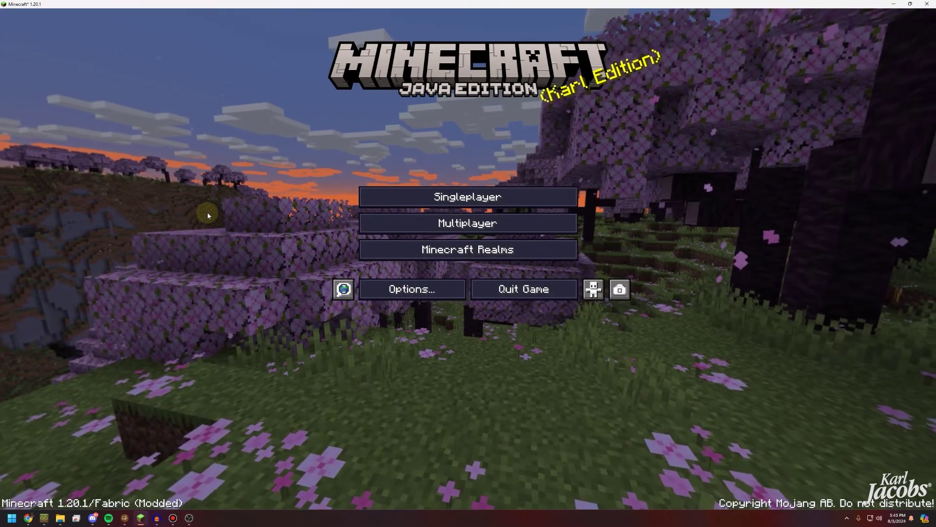
{"action": "key", "text": "F11"}
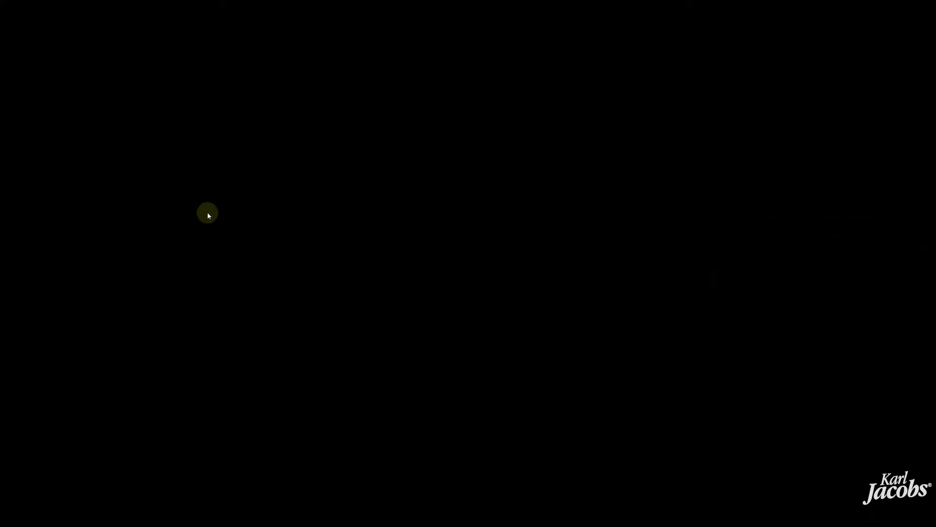
{"action": "key", "text": "alt+Tab"}
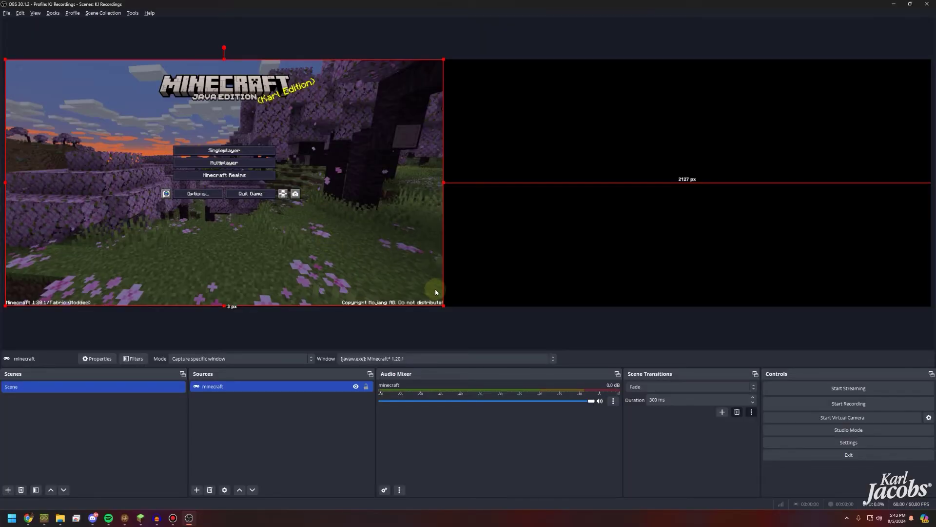
{"action": "mouse_move", "coordinate": [445, 306]}
{"action": "left_mouse_down"}
{"action": "mouse_move", "coordinate": [335, 245]}
{"action": "mouse_move", "coordinate": [432, 303]}
{"action": "mouse_move", "coordinate": [415, 306]}
{"action": "mouse_move", "coordinate": [325, 246]}
{"action": "mouse_move", "coordinate": [425, 307]}
{"action": "mouse_move", "coordinate": [444, 307]}
{"action": "mouse_move", "coordinate": [386, 266]}
{"action": "mouse_move", "coordinate": [440, 307]}
{"action": "left_mouse_up"}
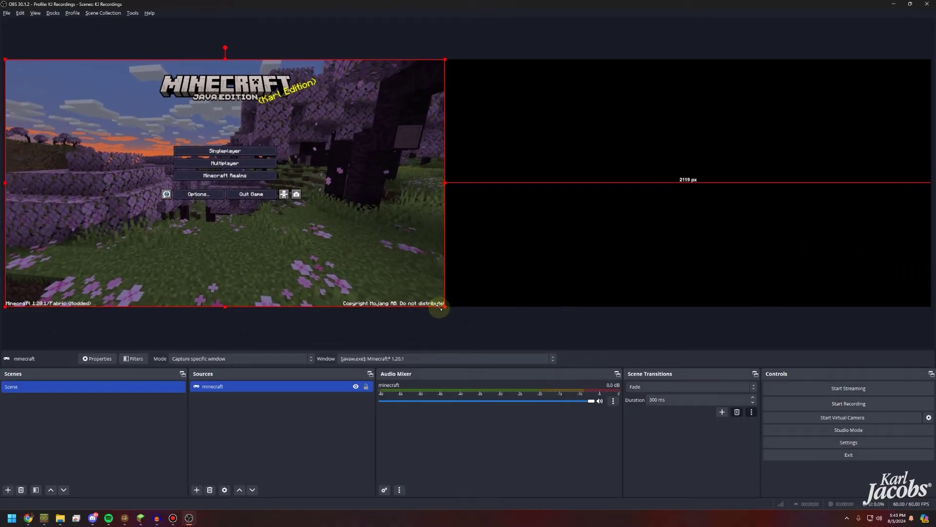
Compare how the minecraft source fills the canvas height with the game windowed and with it fullscreen.
{"action": "left_click", "coordinate": [430, 329]}
{"action": "left_click", "coordinate": [306, 161]}
{"action": "key", "text": "alt+Tab"}
{"action": "key", "text": "alt+Tab"}
{"action": "left_click", "coordinate": [323, 326]}
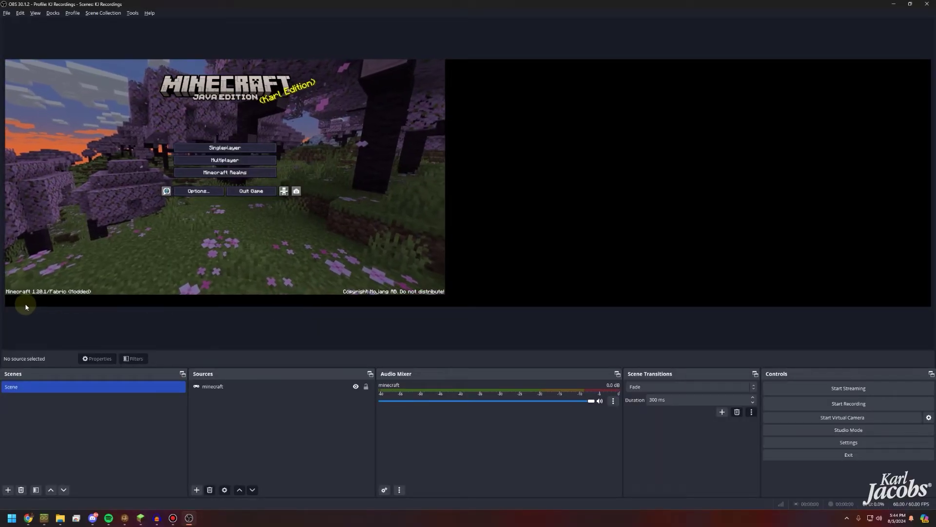
{"action": "left_click_drag", "start_coordinate": [26, 303], "coordinate": [432, 304]}
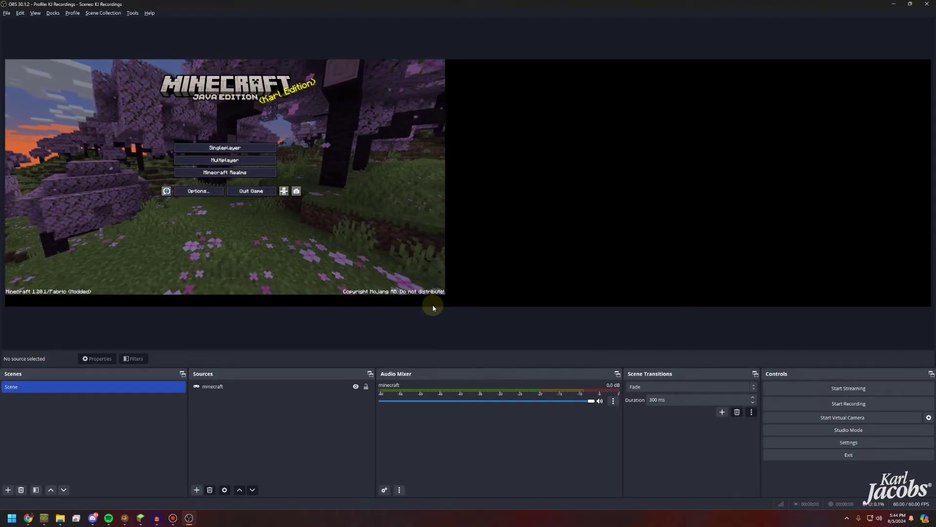
{"action": "left_click", "coordinate": [427, 265]}
{"action": "left_click", "coordinate": [427, 265]}
{"action": "left_click", "coordinate": [356, 333]}
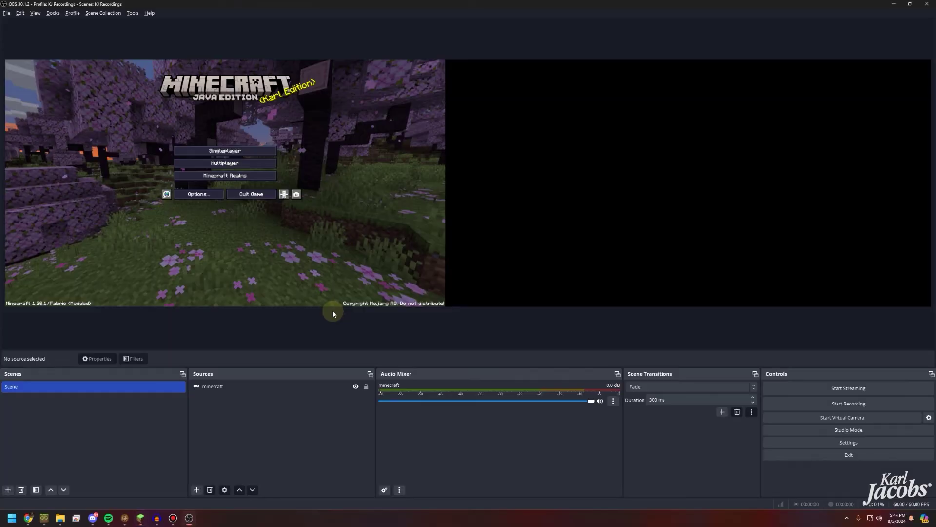
{"action": "left_click", "coordinate": [448, 299]}
{"action": "left_click", "coordinate": [314, 334]}
Add a new Video Capture Device source named facecam to the scene.
{"action": "left_click", "coordinate": [196, 489]}
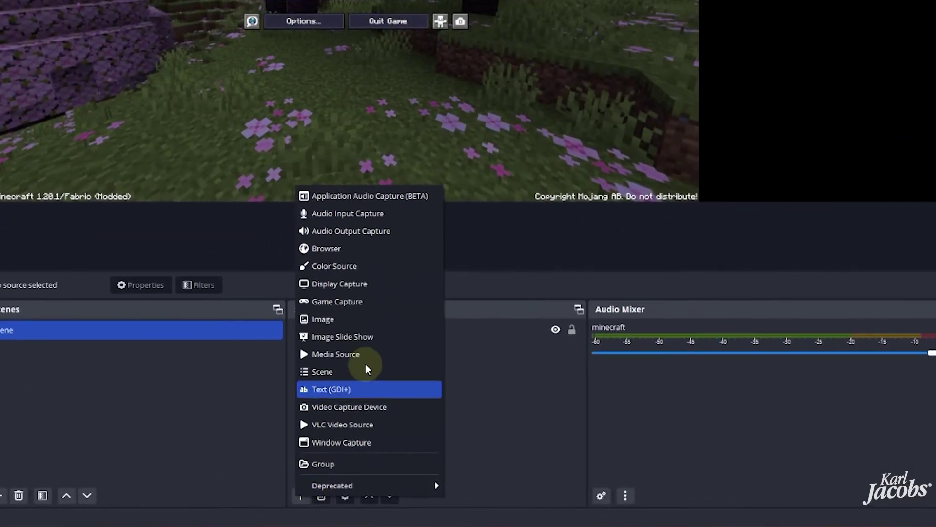
{"action": "left_click", "coordinate": [372, 414]}
{"action": "type", "text": "facecam"}
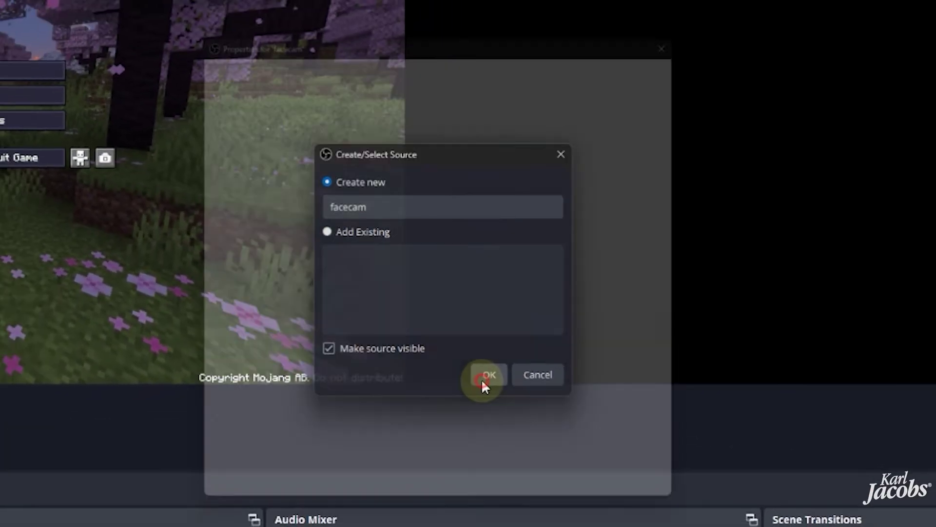
{"action": "left_click", "coordinate": [494, 386]}
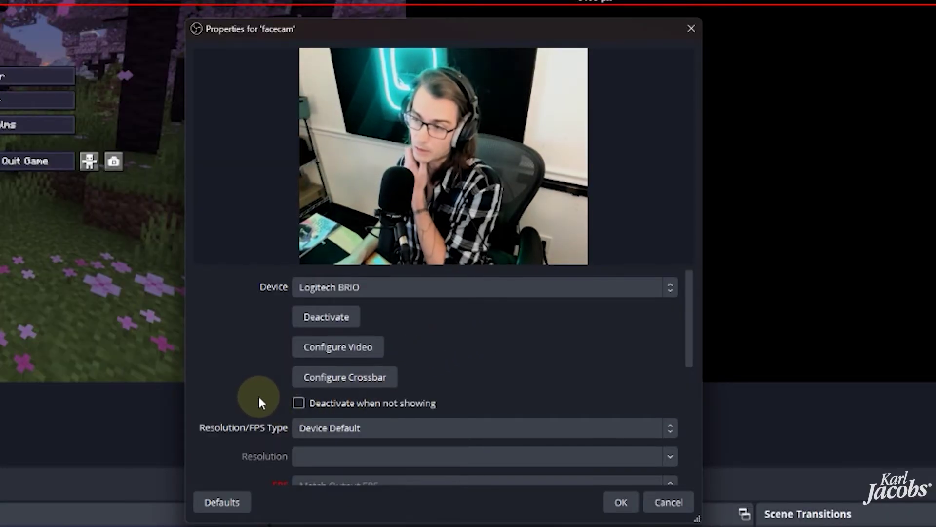
Set the facecam device's Resolution/FPS Type to Custom with a resolution of 1920x1080.
{"action": "scroll", "coordinate": [254, 396], "scroll_direction": "down", "scroll_amount": 1}
{"action": "left_click", "coordinate": [335, 385]}
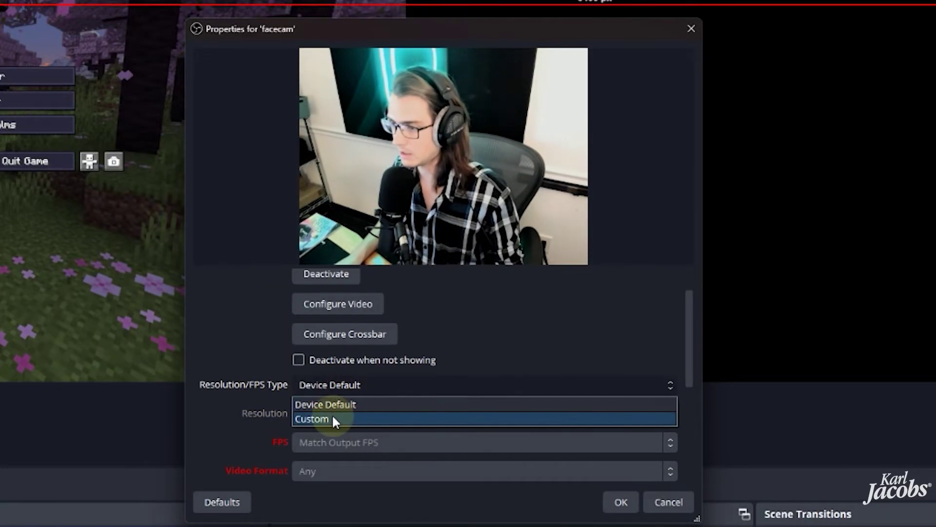
{"action": "left_click", "coordinate": [334, 419]}
{"action": "left_click", "coordinate": [353, 414]}
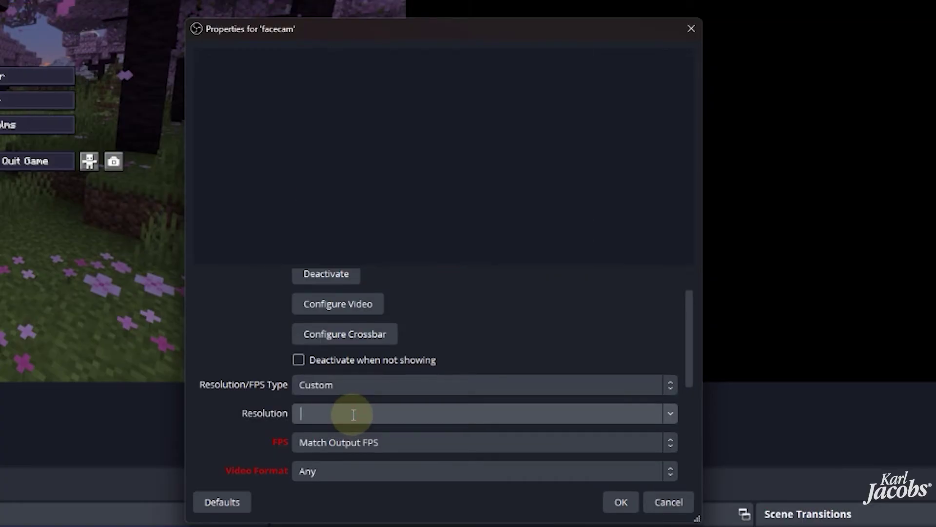
{"action": "type", "text": "1920x1080"}
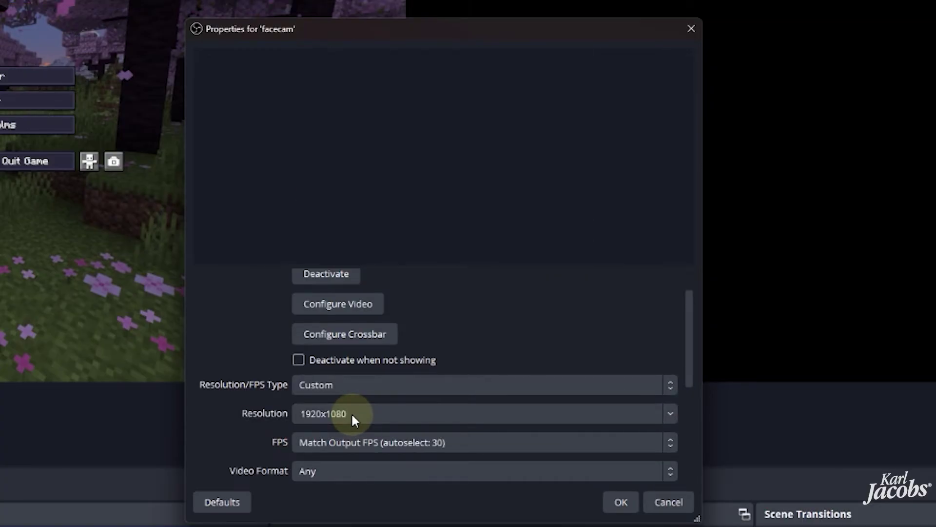
Keep the facecam's FPS at Match Output FPS and confirm its properties.
{"action": "scroll", "coordinate": [320, 397], "scroll_direction": "down", "scroll_amount": 1}
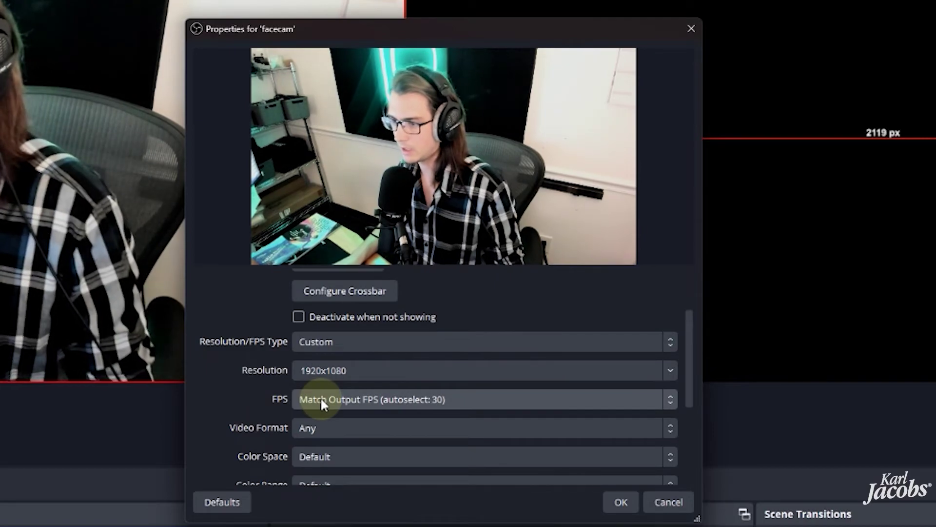
{"action": "left_click", "coordinate": [320, 397]}
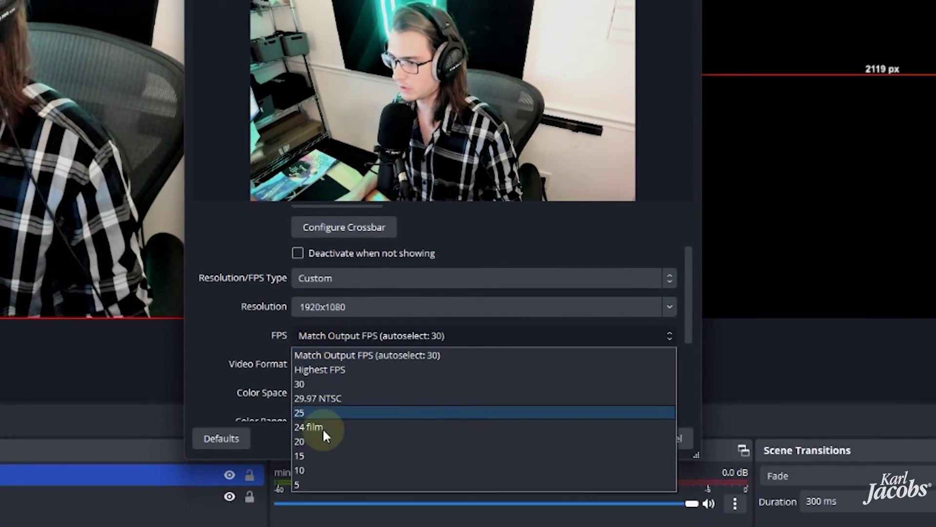
{"action": "left_click", "coordinate": [297, 354]}
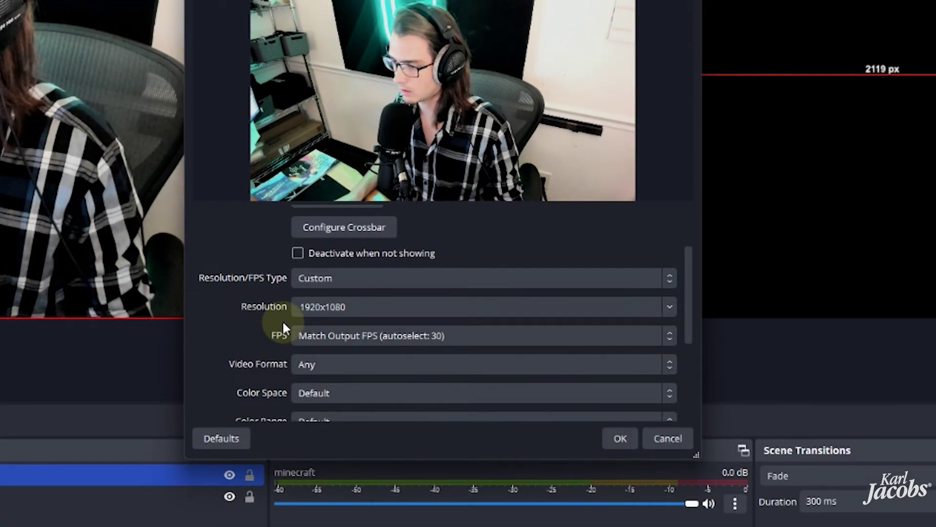
{"action": "left_click", "coordinate": [318, 334]}
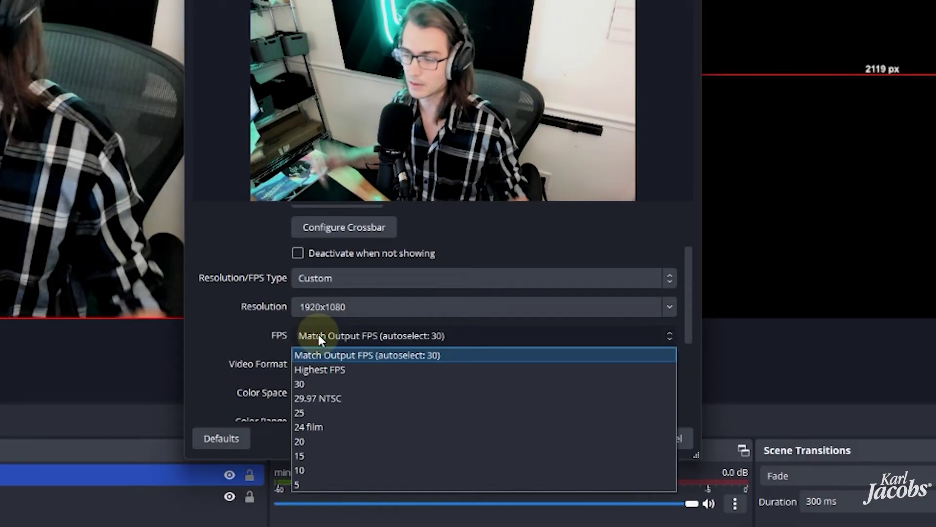
{"action": "left_click", "coordinate": [318, 336]}
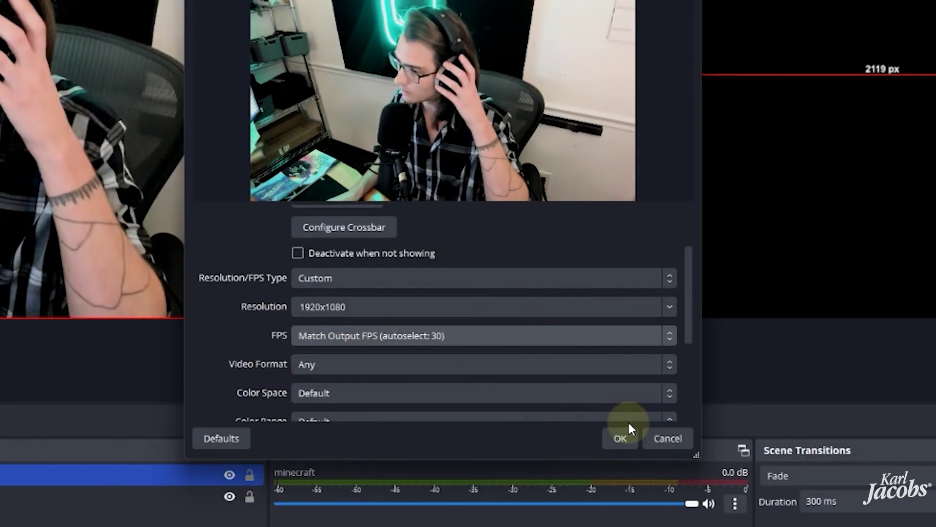
{"action": "left_click", "coordinate": [625, 435]}
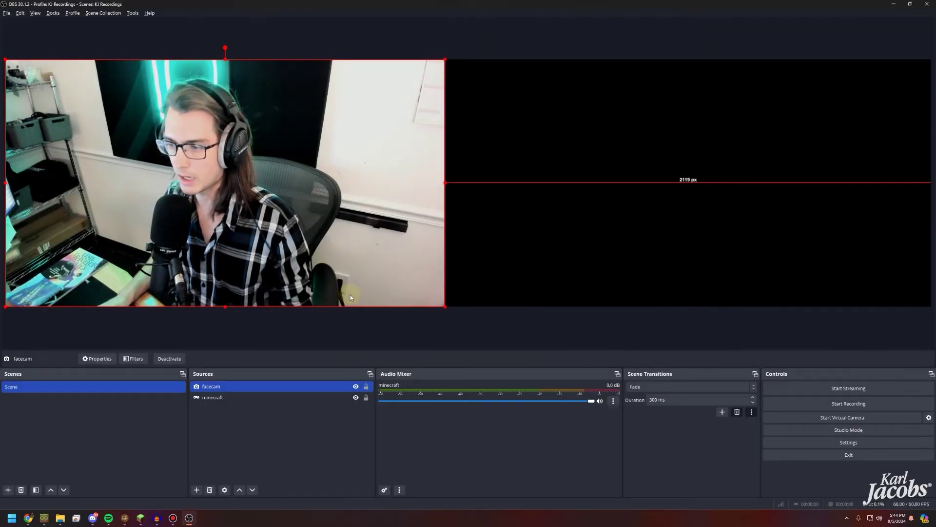
Move the facecam source off the minecraft source so it sits flush against the gameplay's right edge on the canvas.
{"action": "left_click_drag", "start_coordinate": [101, 169], "coordinate": [564, 170]}
{"action": "left_click", "coordinate": [489, 314]}
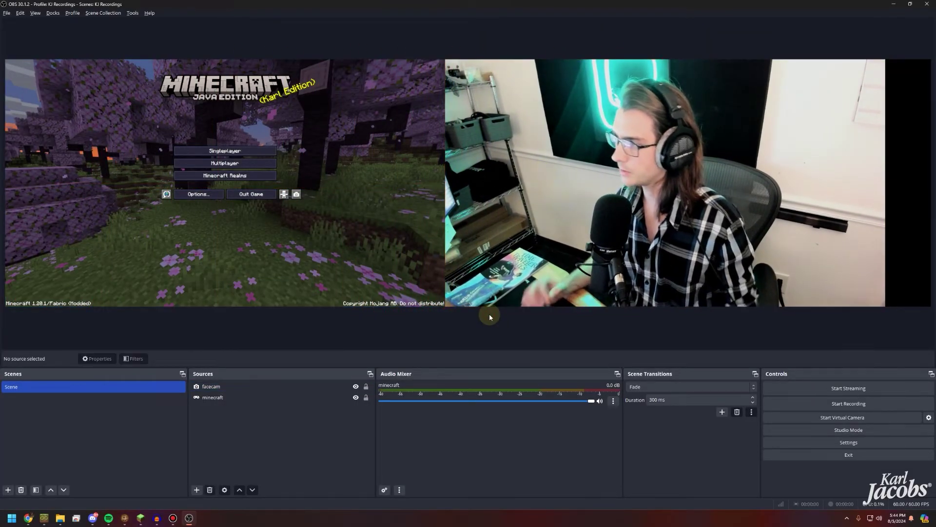
{"action": "left_click", "coordinate": [361, 341]}
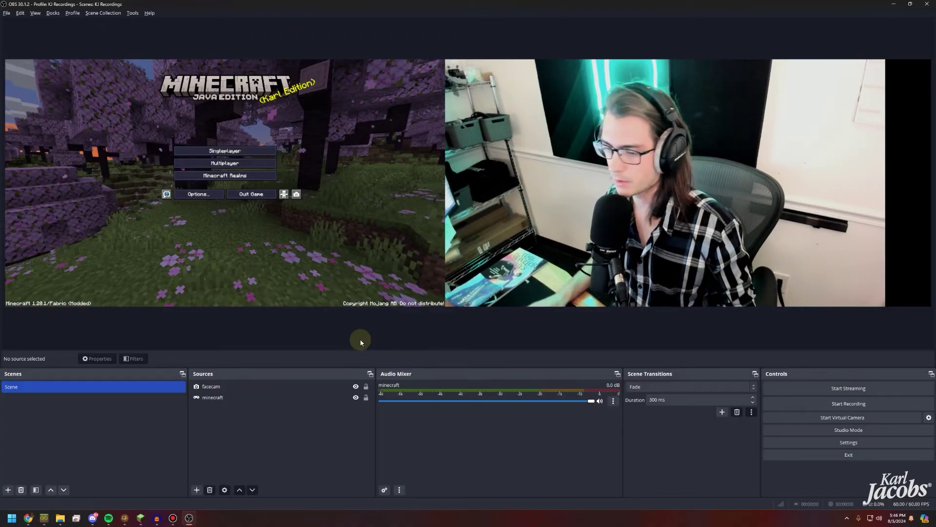
Add a Text (GDI+) source named timecode with placeholder text gkasdjhgkdasf and place it across the boundary between gameplay and facecam.
{"action": "left_click", "coordinate": [197, 489]}
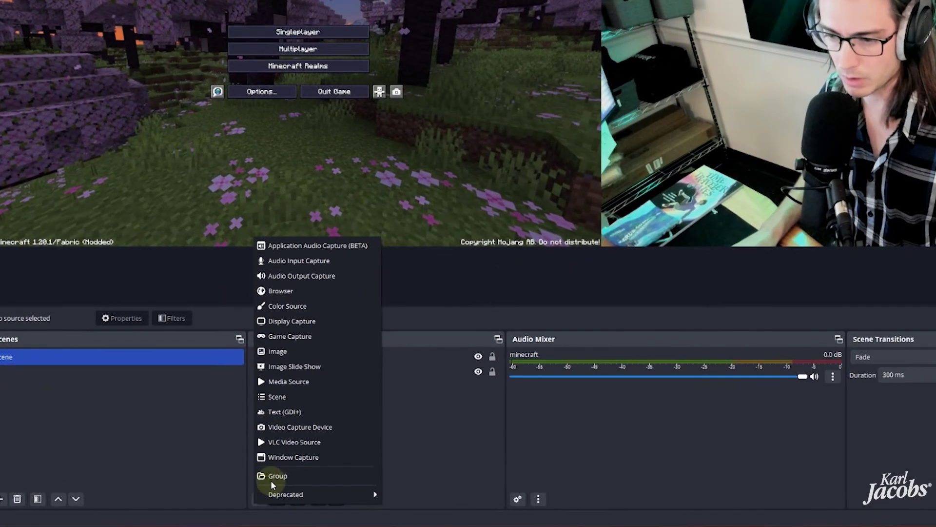
{"action": "left_click", "coordinate": [220, 424]}
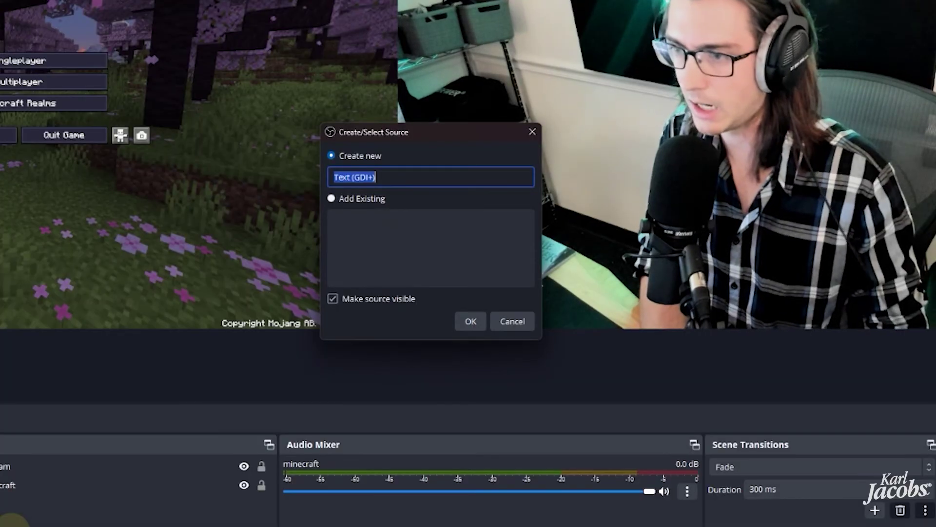
{"action": "type", "text": "timecode"}
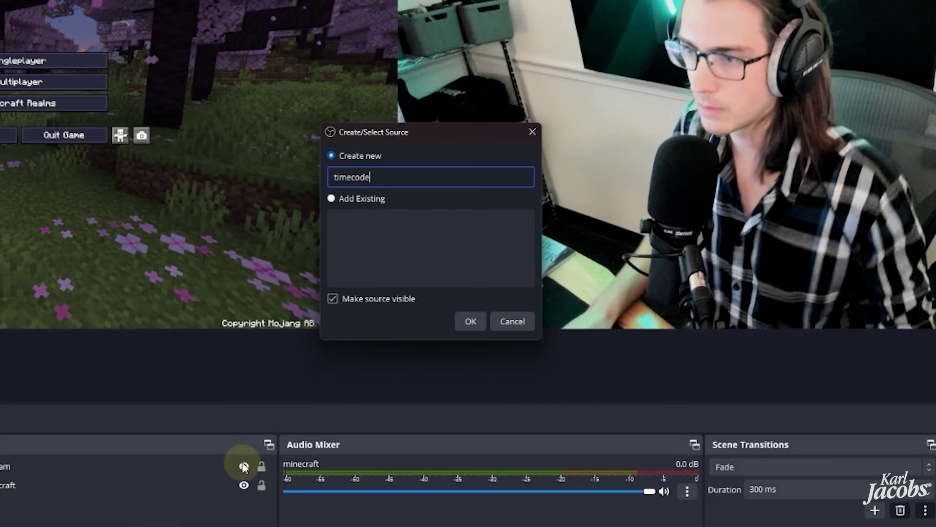
{"action": "left_click", "coordinate": [465, 314]}
{"action": "type", "text": "gkasdjhgkdasf"}
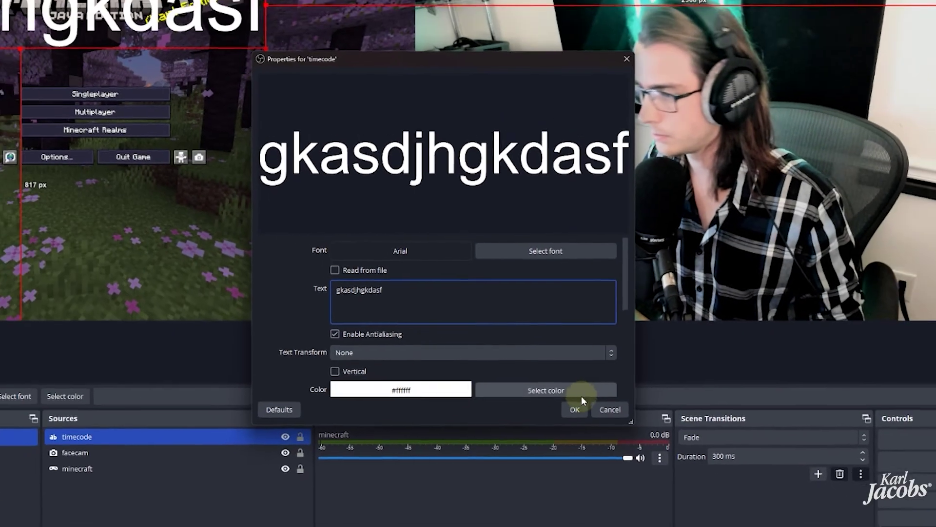
{"action": "left_click", "coordinate": [587, 434]}
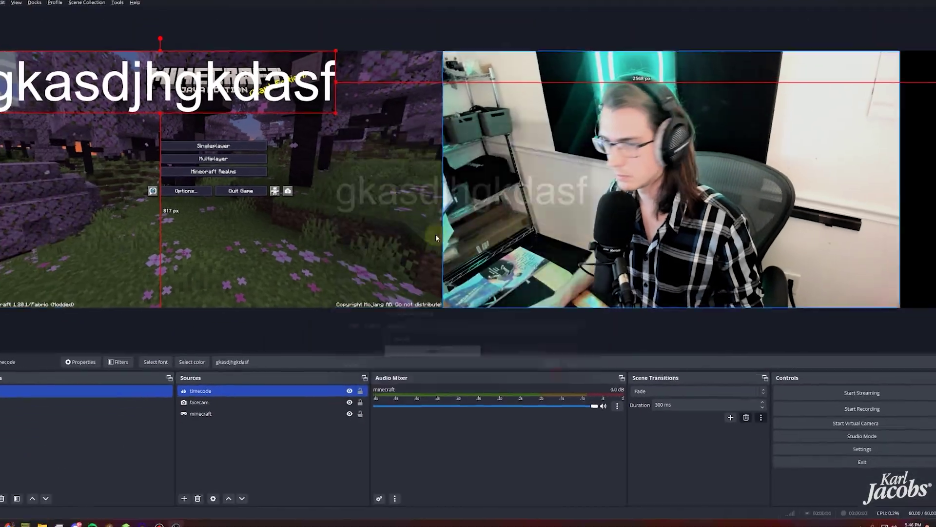
{"action": "left_click_drag", "start_coordinate": [124, 91], "coordinate": [398, 168]}
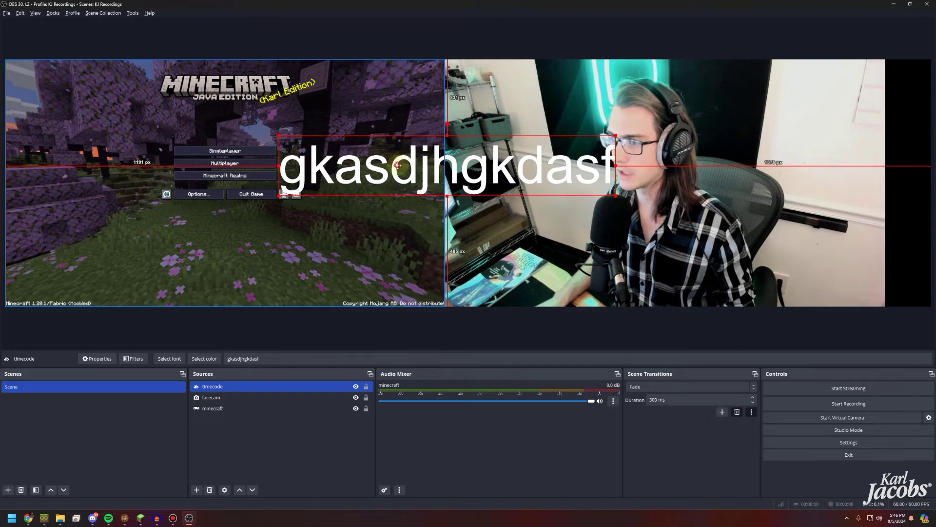
Download timecode-text.lua from the shared OBS Karl Recording folder in Google Drive and put the browser away.
{"action": "left_click", "coordinate": [133, 13]}
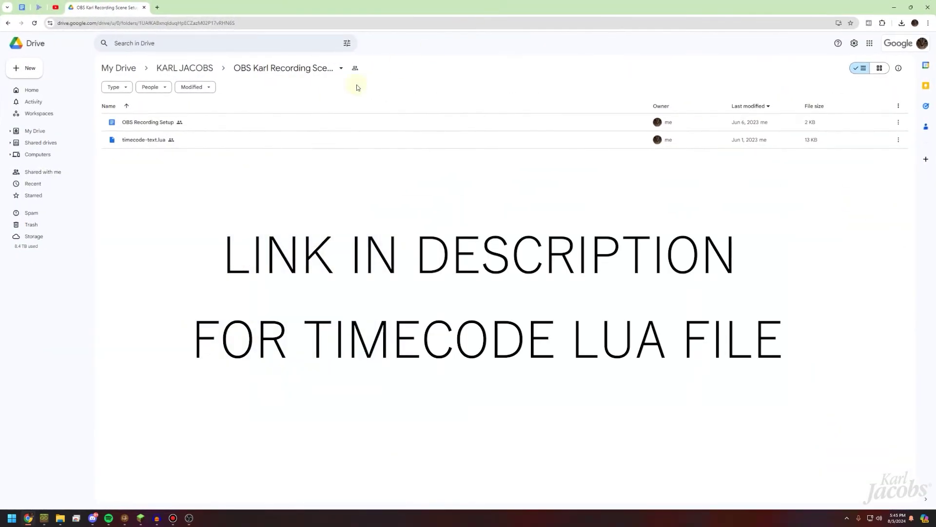
{"action": "left_click", "coordinate": [162, 145]}
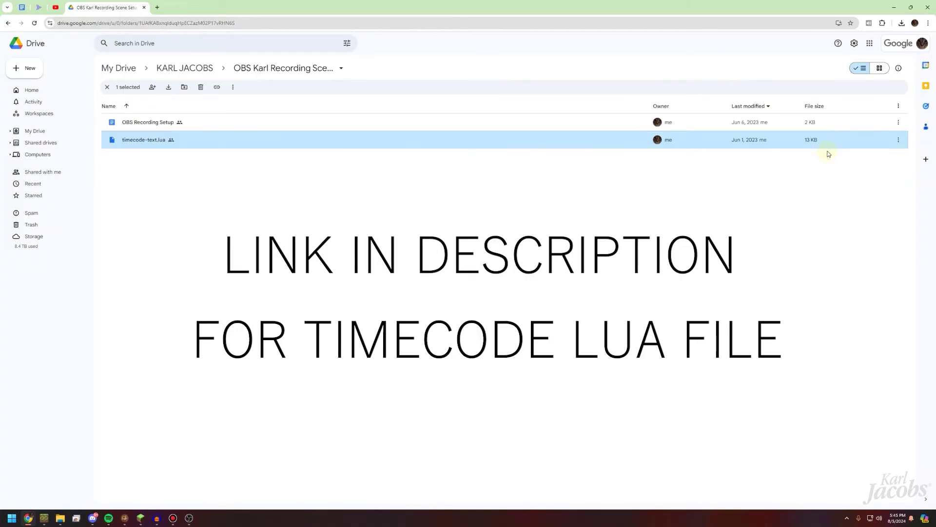
{"action": "left_click", "coordinate": [859, 140]}
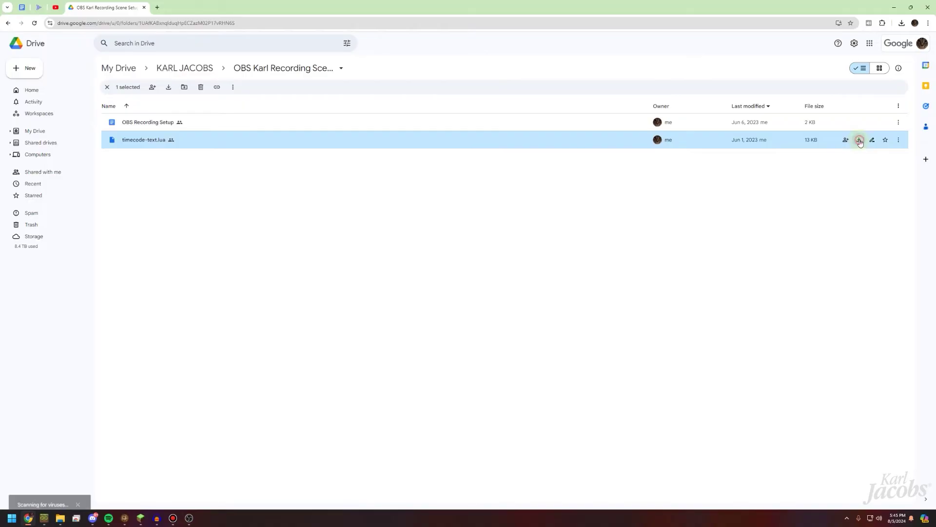
{"action": "left_click", "coordinate": [895, 7]}
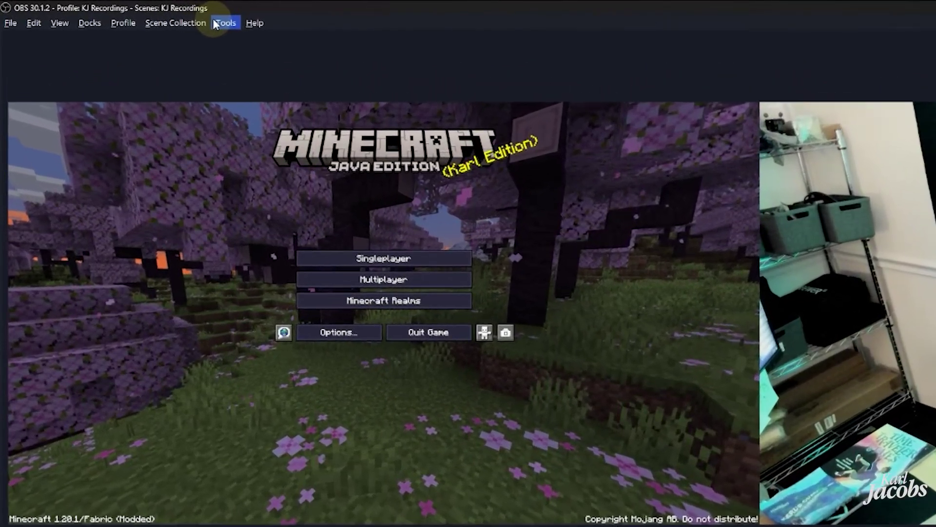
Start adding a script in OBS and cut timecode-text.lua from the Downloads folder in the file chooser.
{"action": "left_click", "coordinate": [138, 14]}
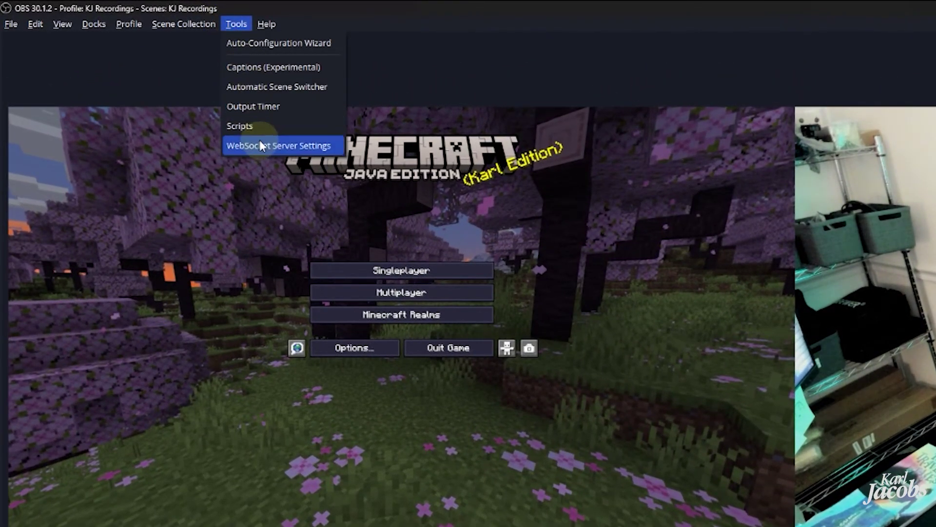
{"action": "left_click", "coordinate": [240, 126]}
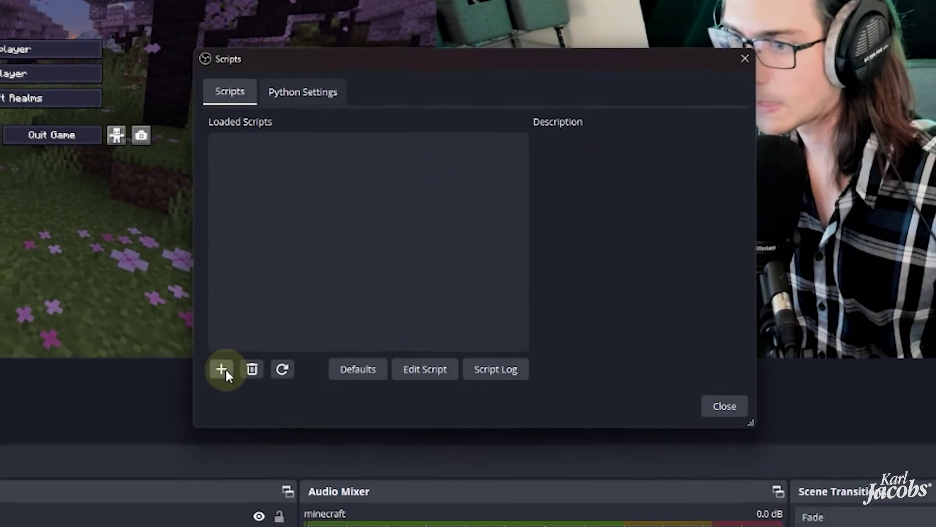
{"action": "left_click", "coordinate": [224, 368]}
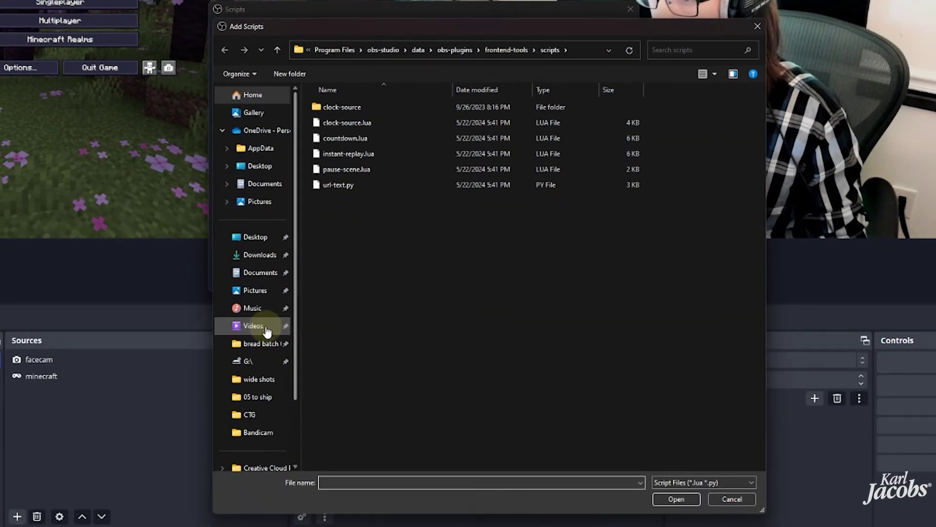
{"action": "left_click", "coordinate": [258, 255]}
{"action": "left_click", "coordinate": [359, 161]}
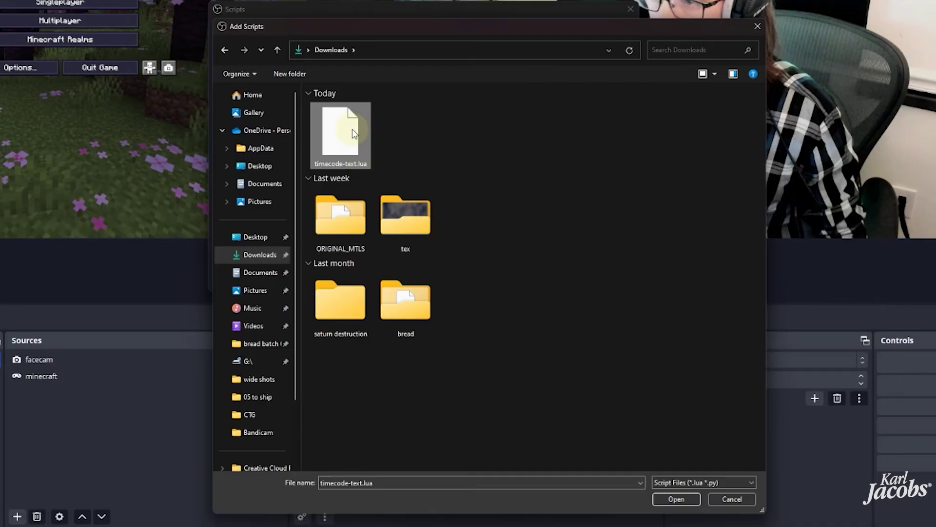
{"action": "right_click", "coordinate": [356, 137]}
{"action": "left_click", "coordinate": [396, 269]}
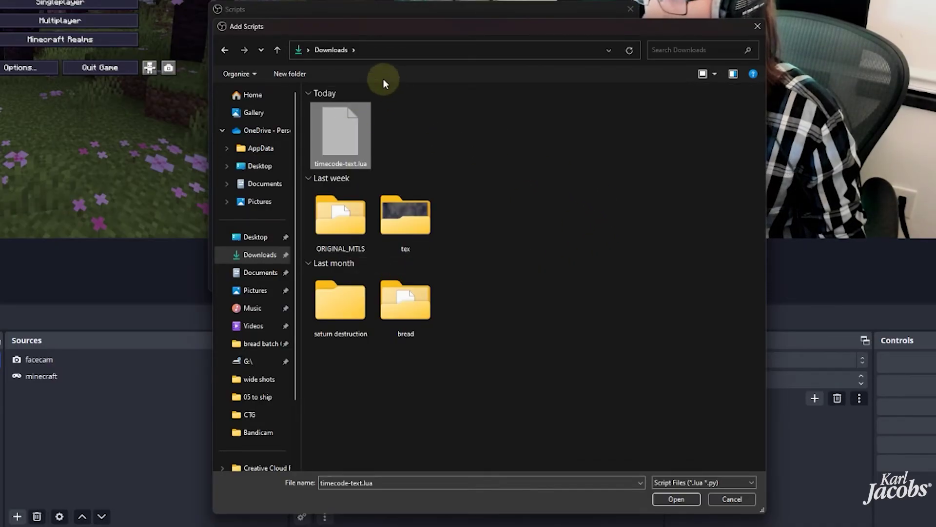
Paste timecode-text.lua into the obs-studio frontend-tools scripts folder and load it as a script.
{"action": "left_click", "coordinate": [226, 49]}
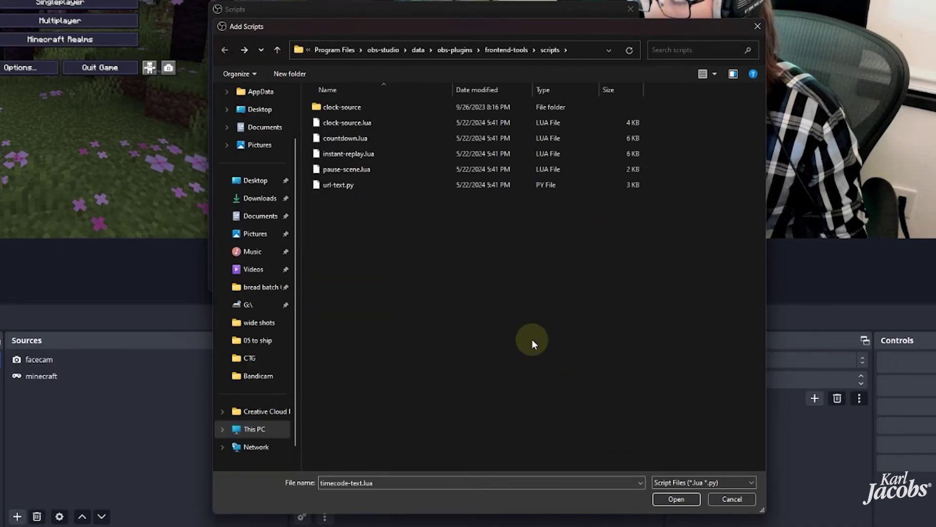
{"action": "right_click", "coordinate": [398, 250]}
{"action": "left_click", "coordinate": [441, 315]}
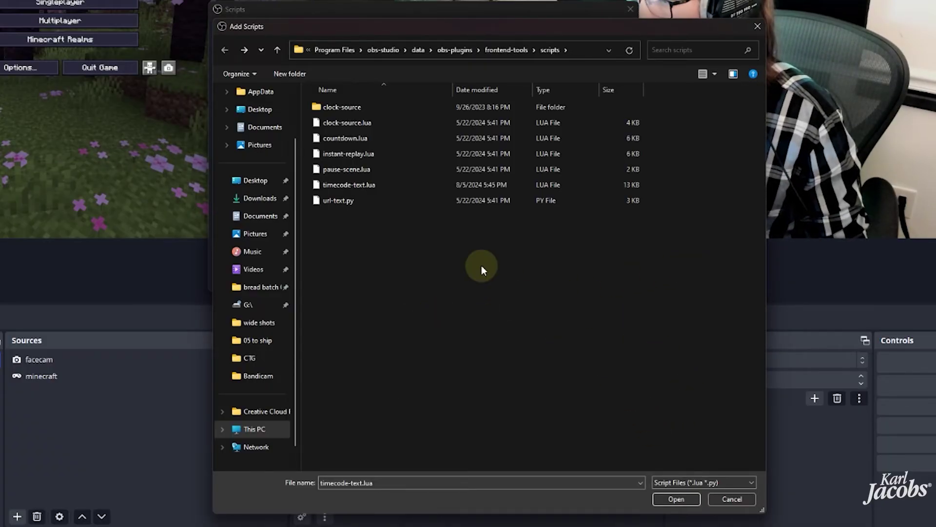
{"action": "left_click", "coordinate": [361, 186]}
{"action": "left_click", "coordinate": [676, 499]}
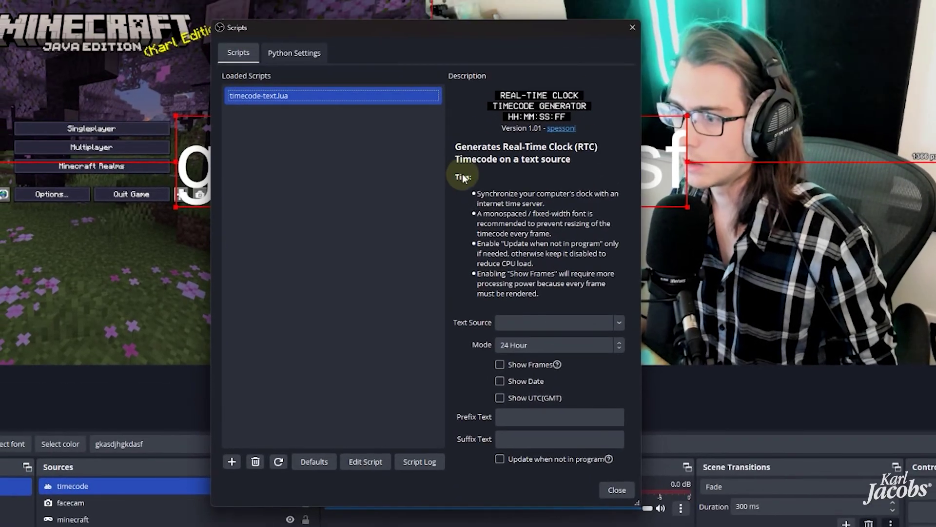
Restart OBS Studio and set the timecode-text.lua script's Text Source to timecode.
{"action": "left_click", "coordinate": [573, 324]}
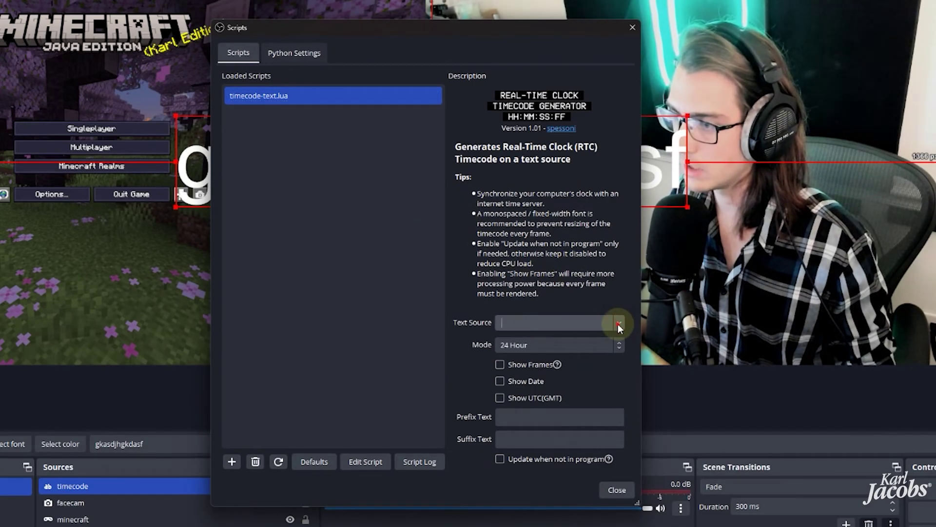
{"action": "left_click", "coordinate": [617, 491]}
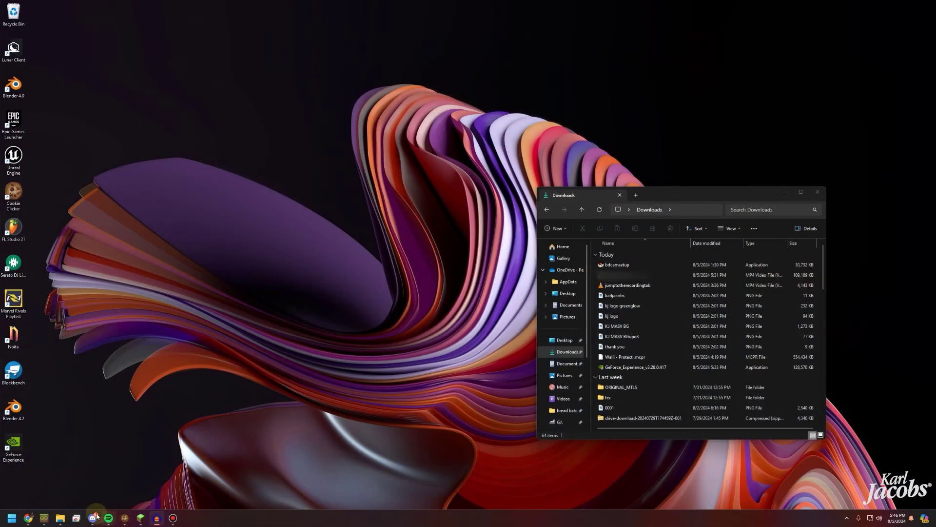
{"action": "left_click", "coordinate": [15, 521]}
{"action": "type", "text": "obs"}
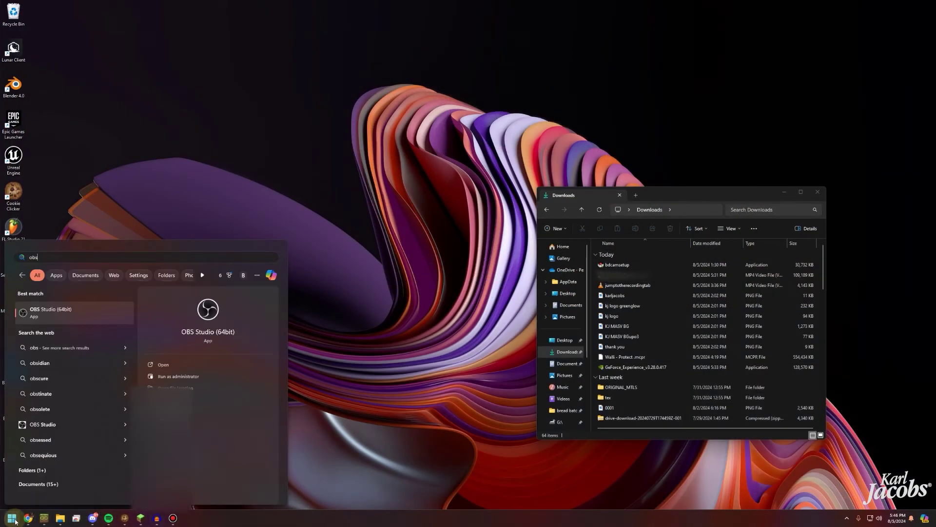
{"action": "key", "text": "Return"}
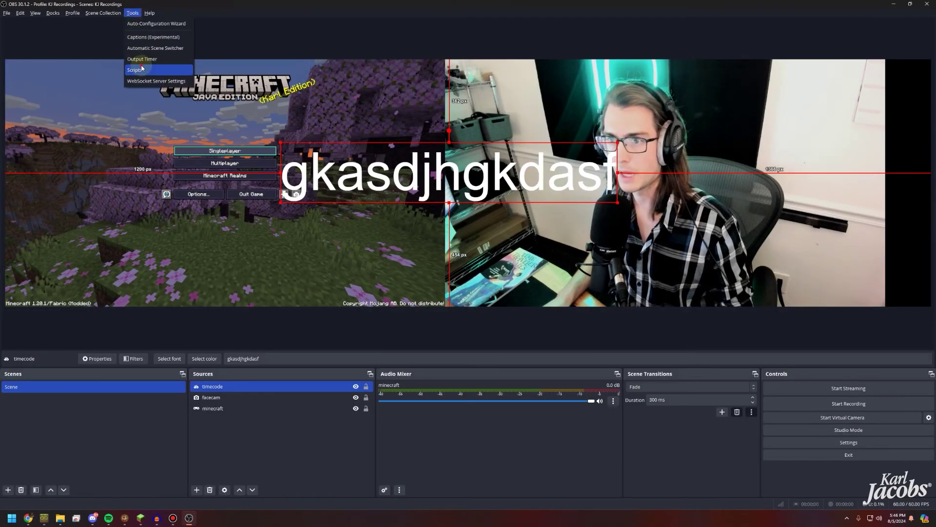
{"action": "left_click", "coordinate": [141, 65]}
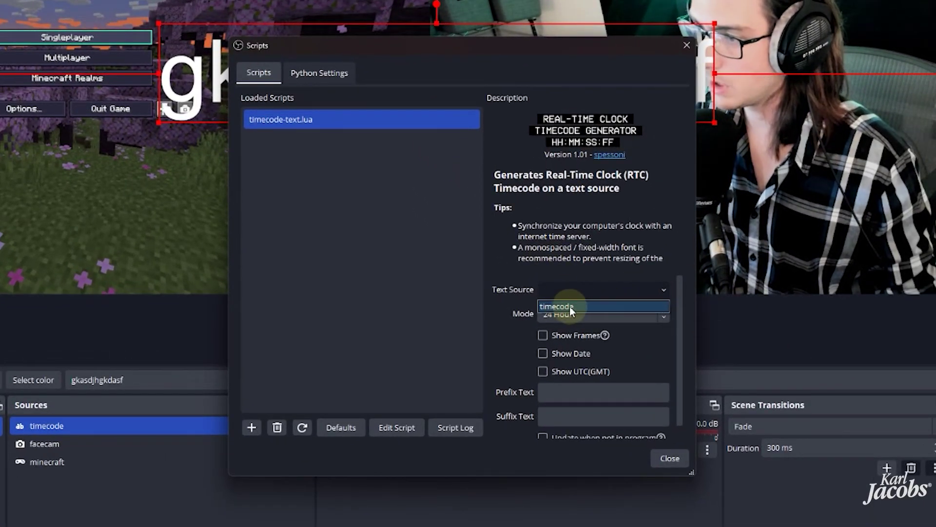
{"action": "left_click", "coordinate": [568, 305]}
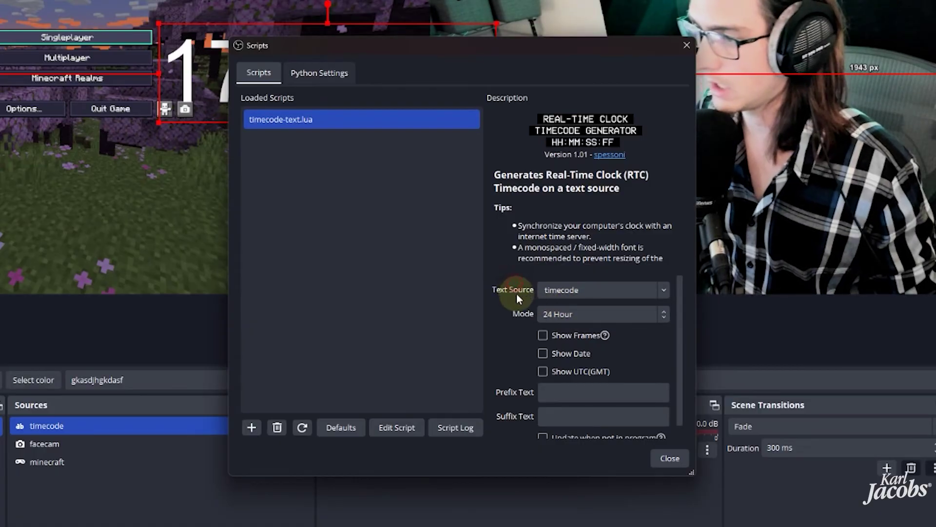
Enable Show Frames and Show UTC(GMT) for the timecode-text.lua script and close the Scripts window.
{"action": "left_click", "coordinate": [542, 335]}
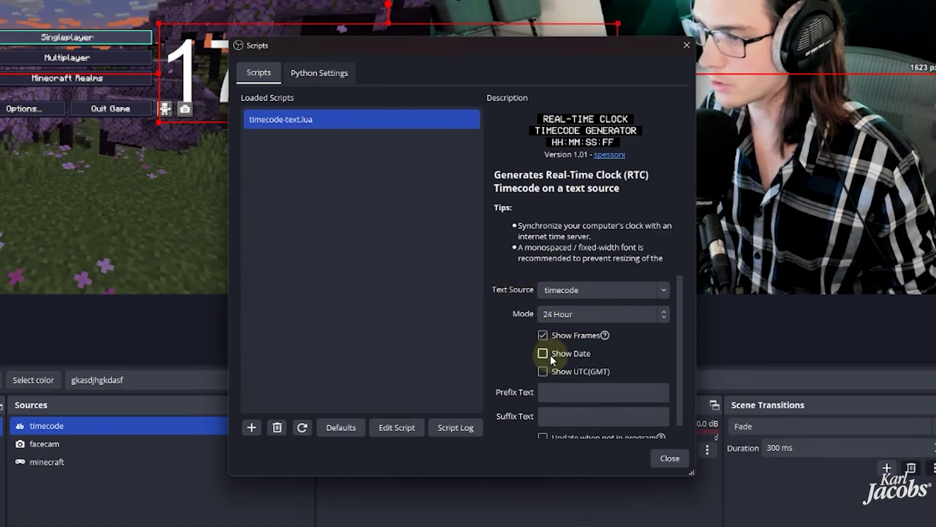
{"action": "left_click", "coordinate": [542, 372]}
{"action": "scroll", "coordinate": [502, 331], "scroll_direction": "down", "scroll_amount": 1}
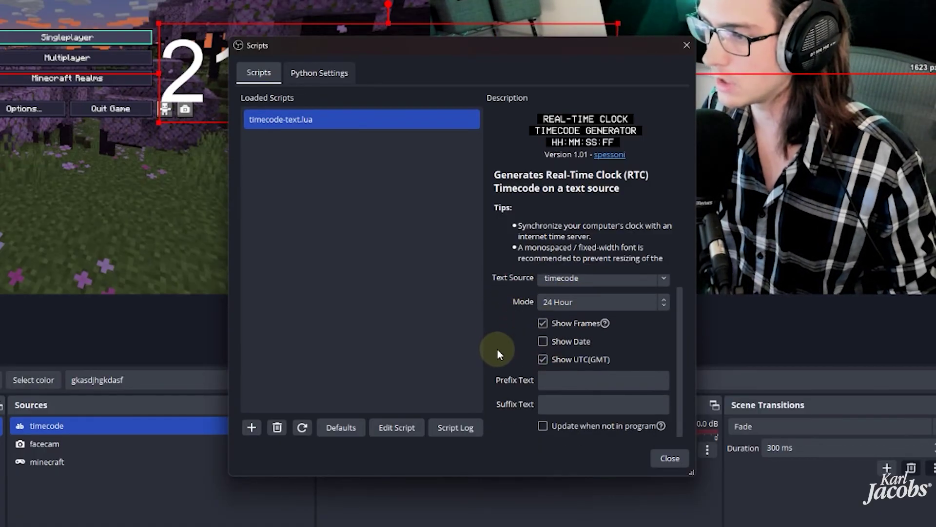
{"action": "left_click", "coordinate": [669, 460]}
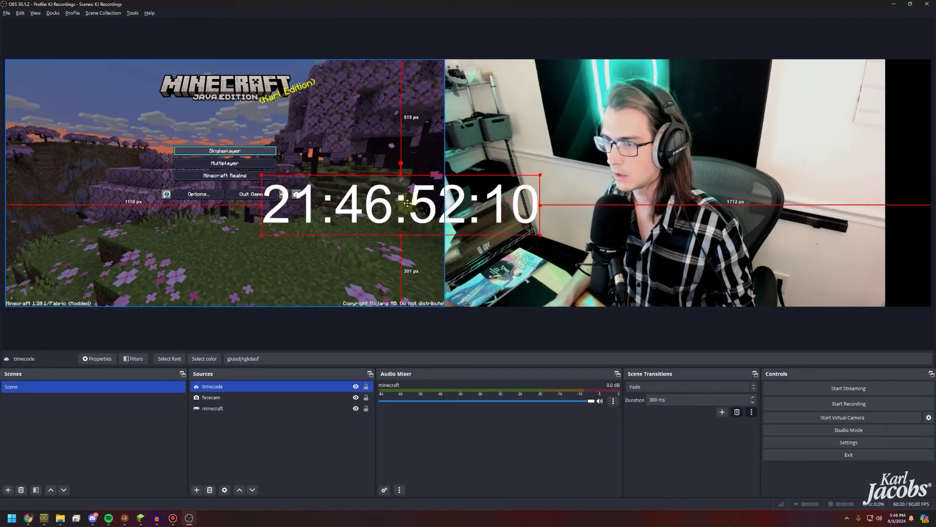
Rotate the timecode text to run vertically, shrink it and fit it inside the black strip beside the facecam.
{"action": "left_click_drag", "start_coordinate": [402, 156], "coordinate": [903, 195]}
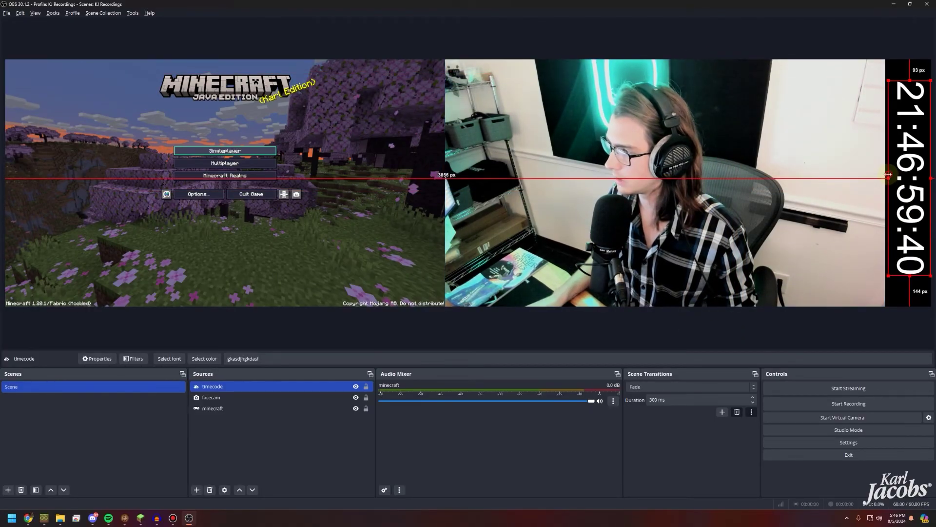
{"action": "left_click_drag", "start_coordinate": [810, 188], "coordinate": [829, 189]}
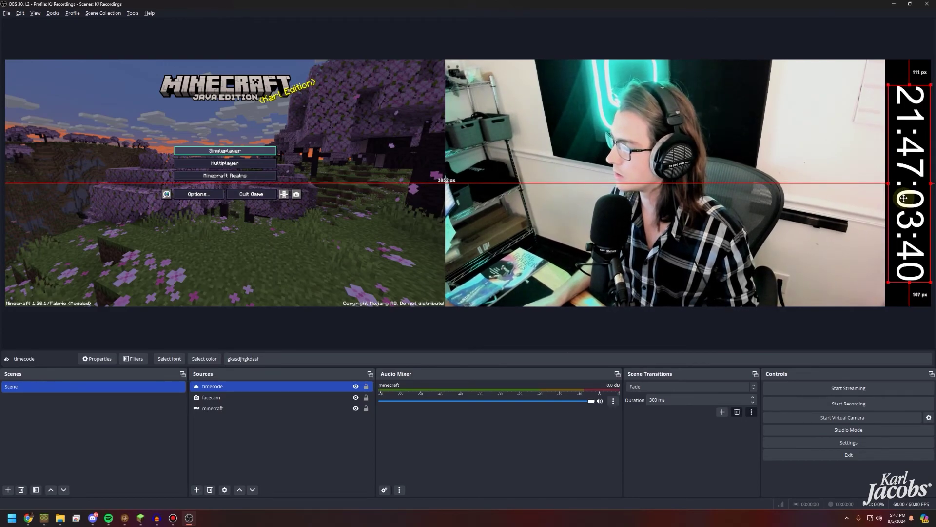
{"action": "left_click", "coordinate": [827, 329]}
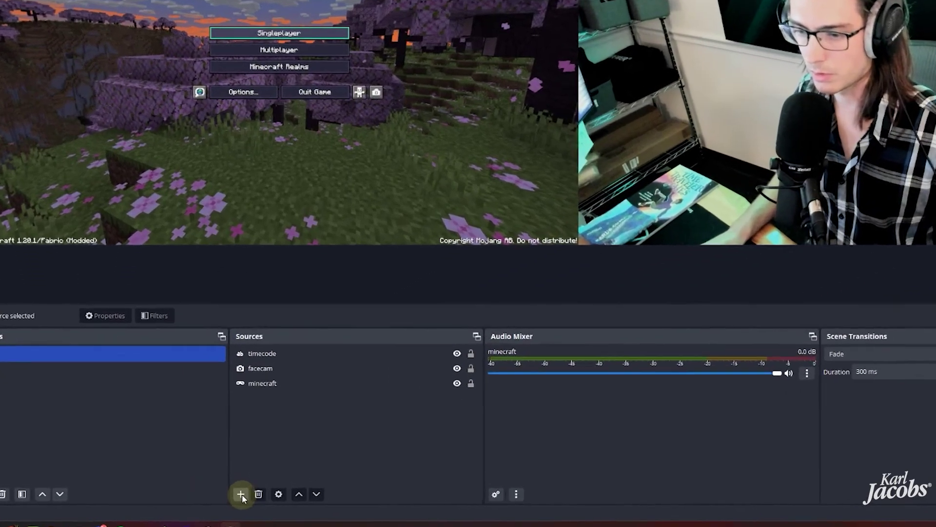
Add an Audio Input Capture source named mic using the device Microphone (2- Komplete Audio 2).
{"action": "left_click", "coordinate": [197, 489]}
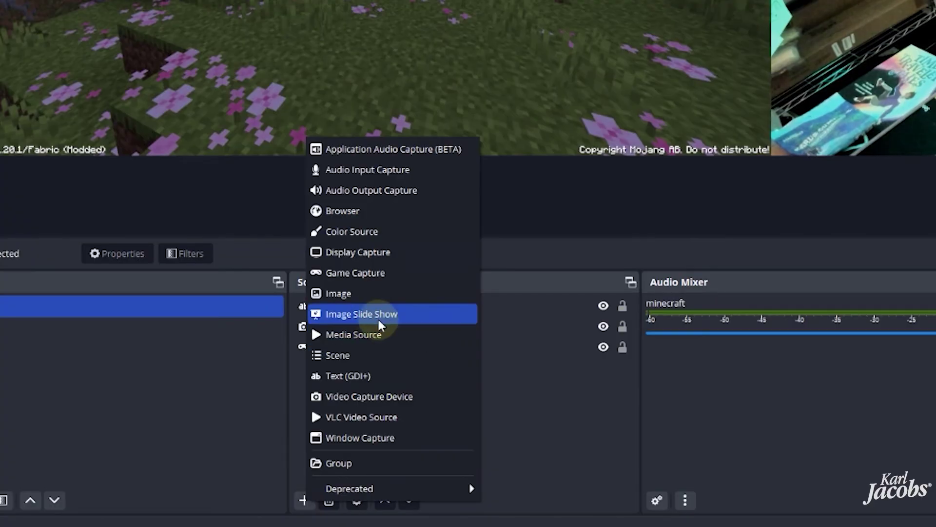
{"action": "left_click", "coordinate": [368, 169]}
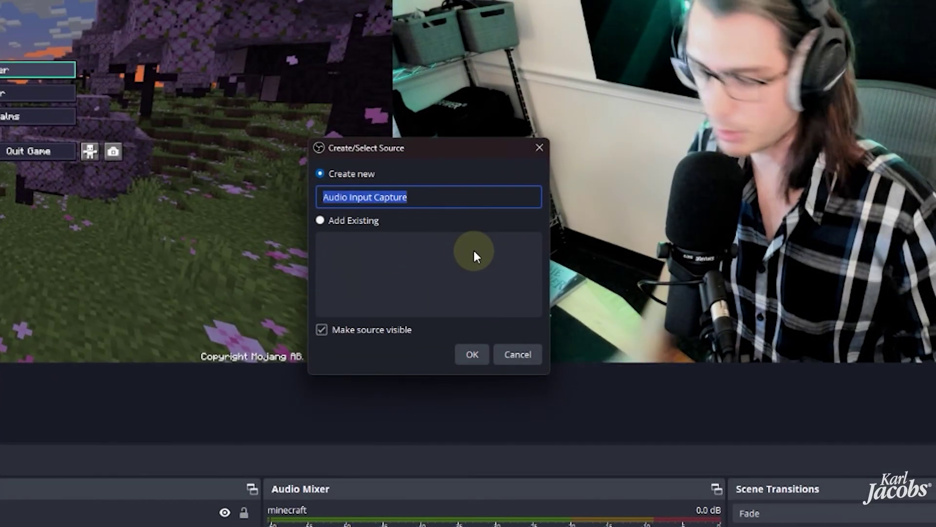
{"action": "type", "text": "mic"}
{"action": "key", "text": "Return"}
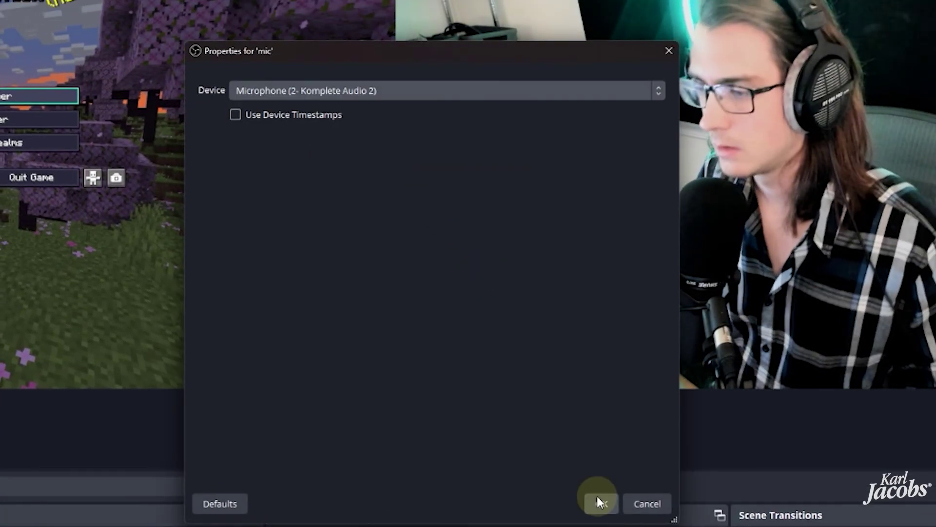
{"action": "left_click", "coordinate": [597, 496]}
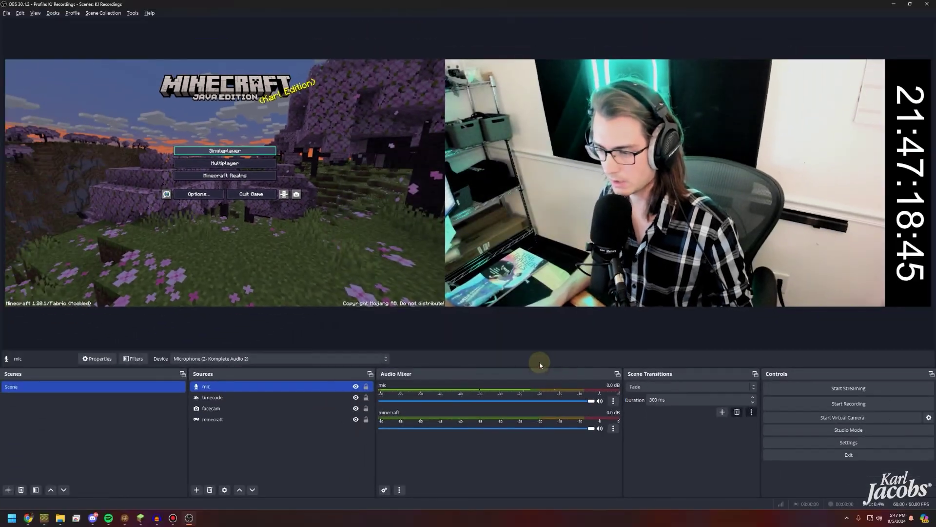
{"action": "left_click", "coordinate": [297, 451]}
Add an Application Audio Capture (BETA) source named discord that captures the Discord.exe window.
{"action": "left_click", "coordinate": [197, 488]}
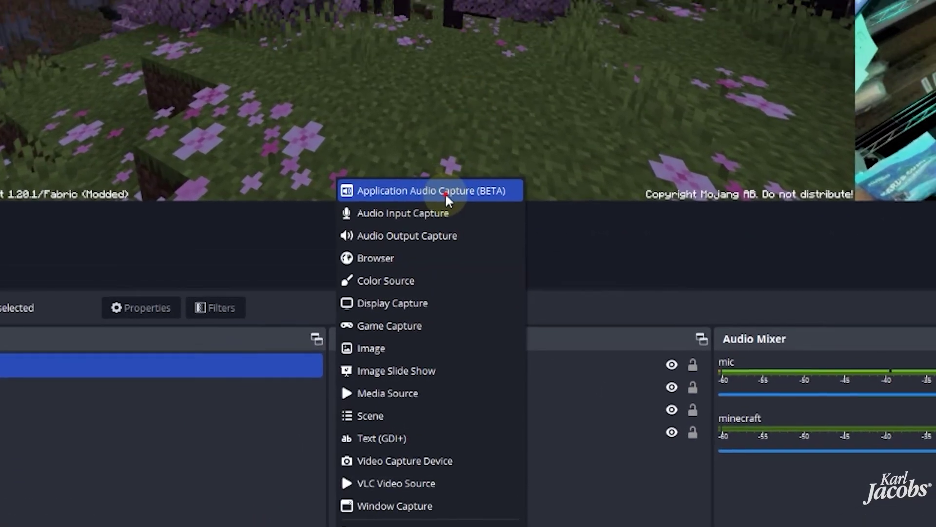
{"action": "left_click", "coordinate": [463, 183]}
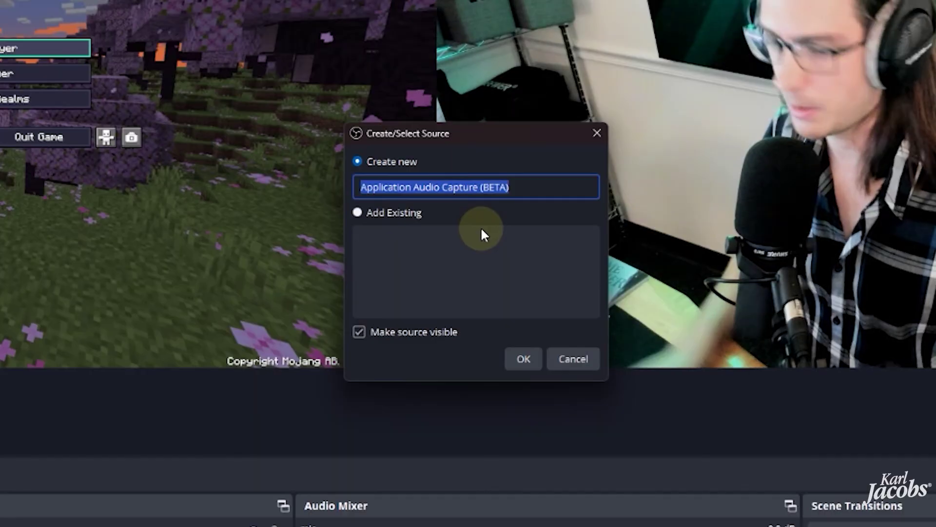
{"action": "type", "text": "discord"}
{"action": "key", "text": "Return"}
{"action": "left_click", "coordinate": [429, 75]}
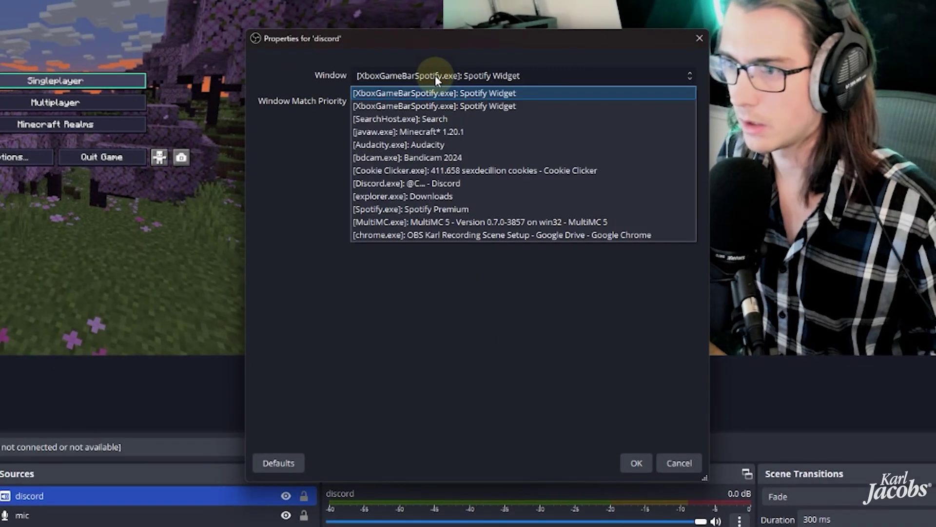
{"action": "left_click", "coordinate": [420, 184]}
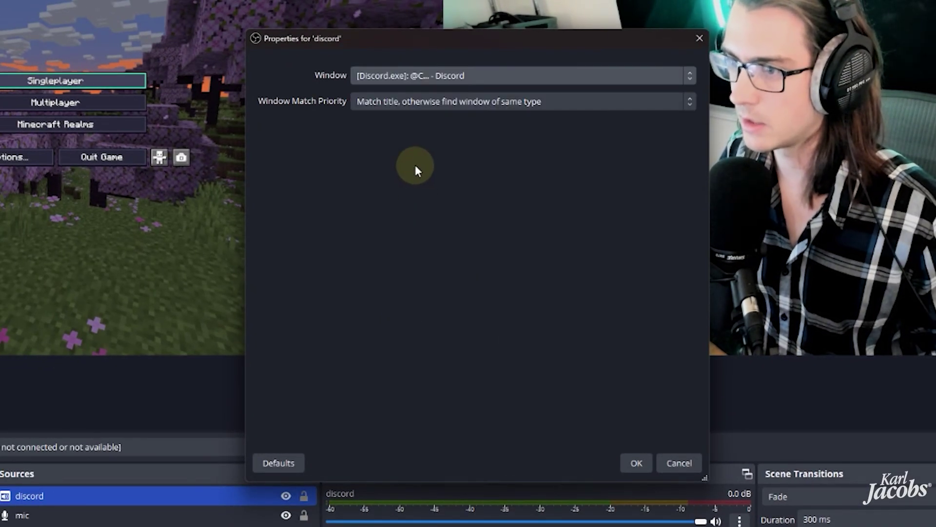
{"action": "left_click", "coordinate": [638, 462]}
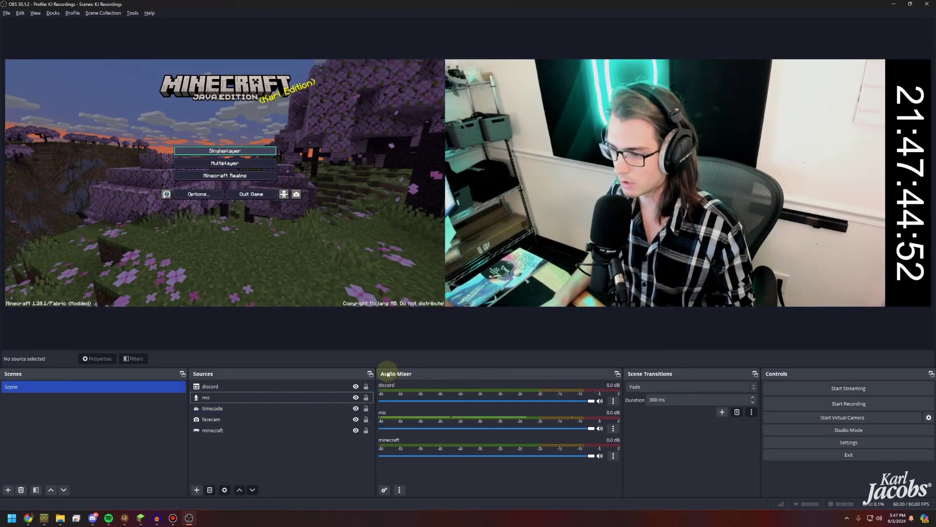
Route mic only to track 1, minecraft only to track 2, discord only to track 3 and facecam to none, with discord and mic in mono.
{"action": "left_click", "coordinate": [384, 489]}
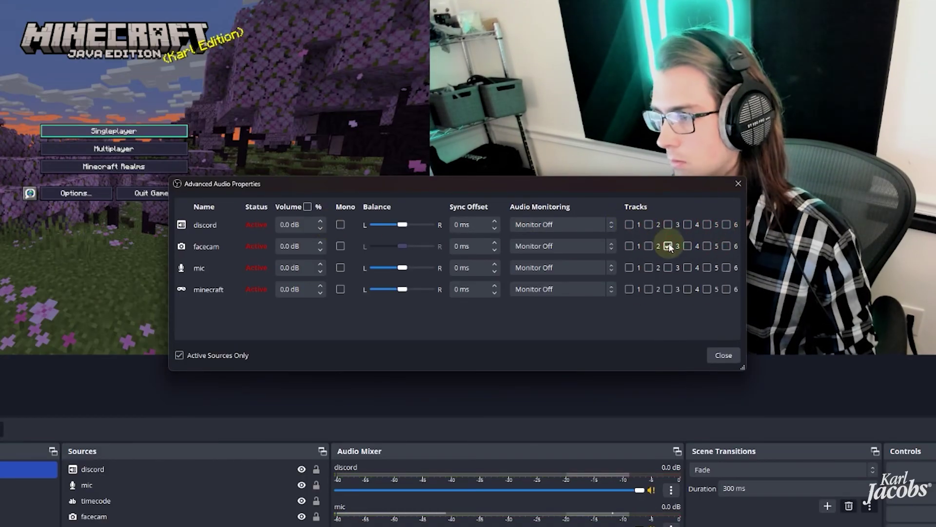
{"action": "left_click_drag", "start_coordinate": [519, 185], "coordinate": [456, 163]}
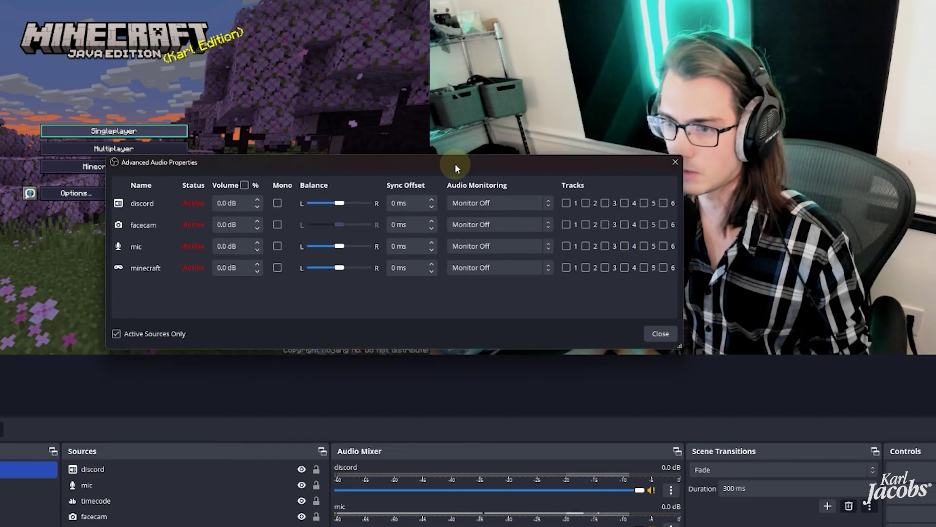
{"action": "left_click", "coordinate": [605, 203]}
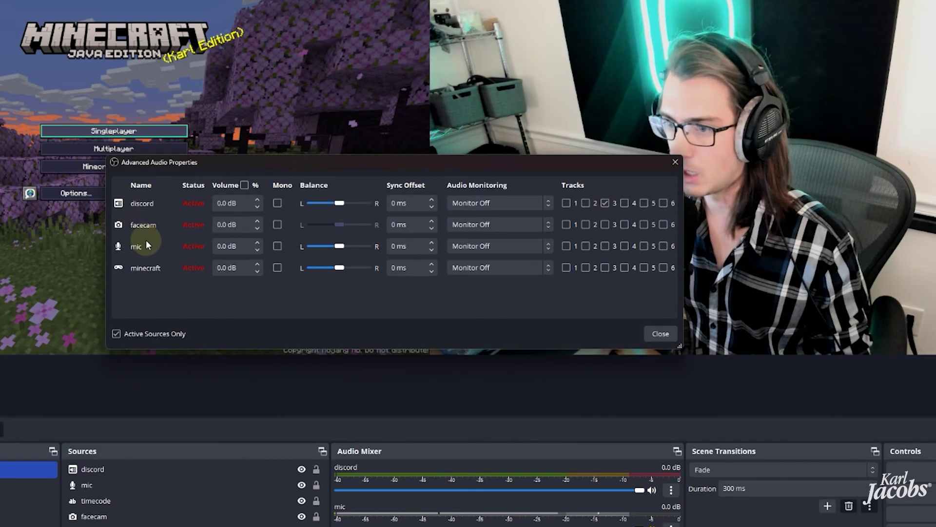
{"action": "left_click", "coordinate": [566, 246]}
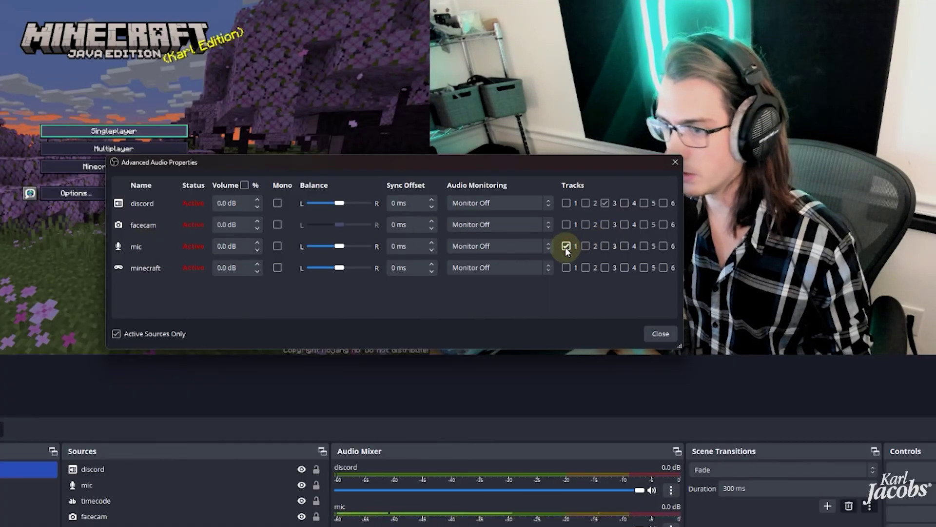
{"action": "left_click", "coordinate": [586, 268]}
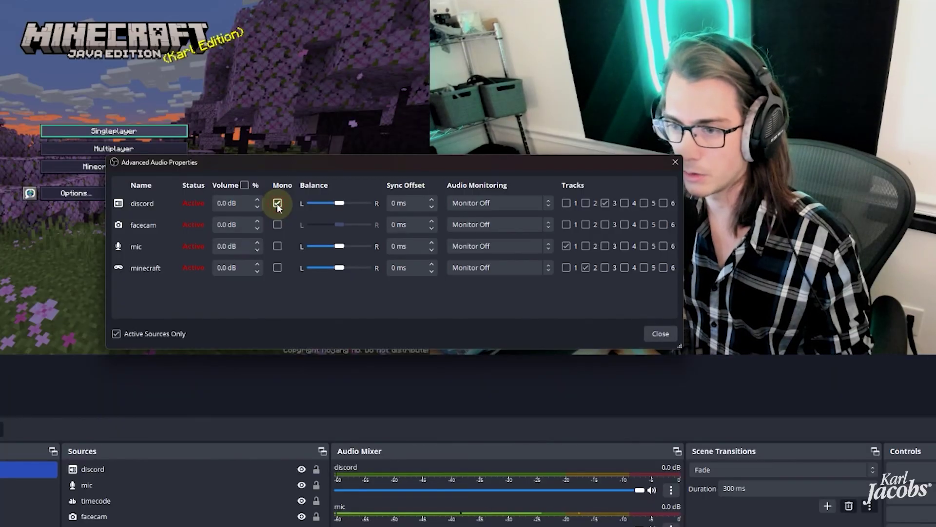
{"action": "left_click", "coordinate": [278, 247]}
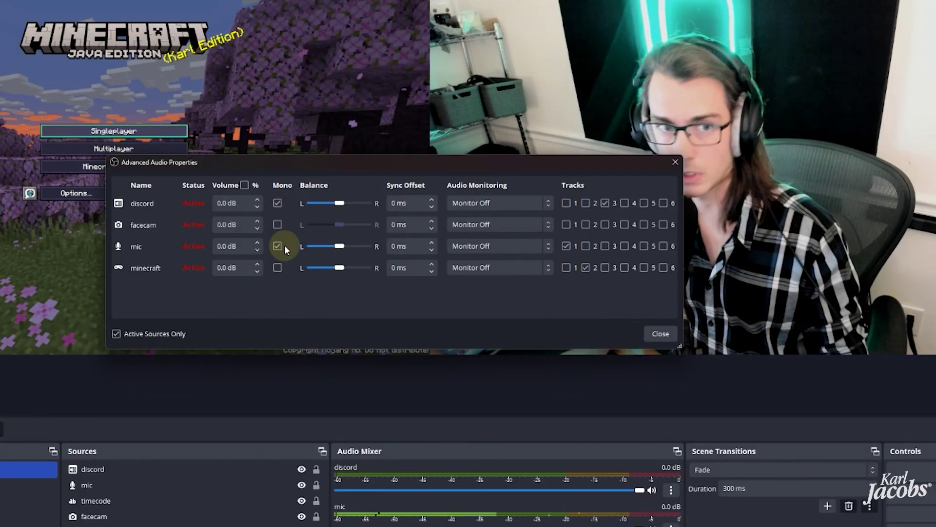
{"action": "left_click", "coordinate": [659, 334]}
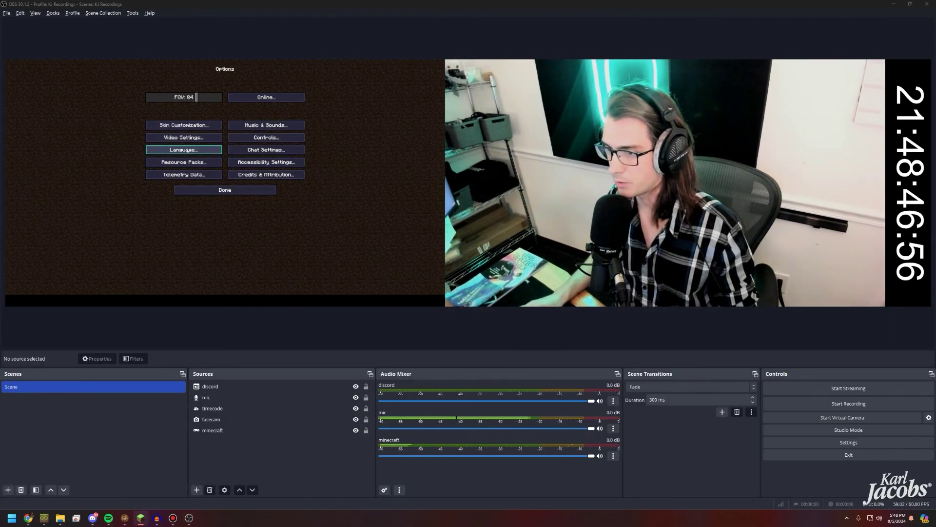
Test Minecraft's audio level by leaving and reopening its Options screen, and lower the mic volume to -3.0 dB in the Audio Mixer.
{"action": "left_click", "coordinate": [225, 190]}
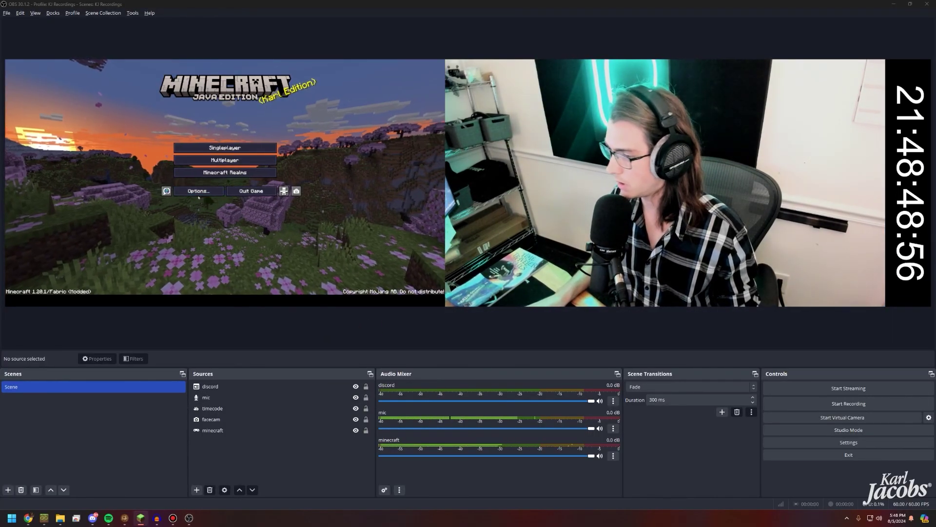
{"action": "left_click", "coordinate": [198, 193]}
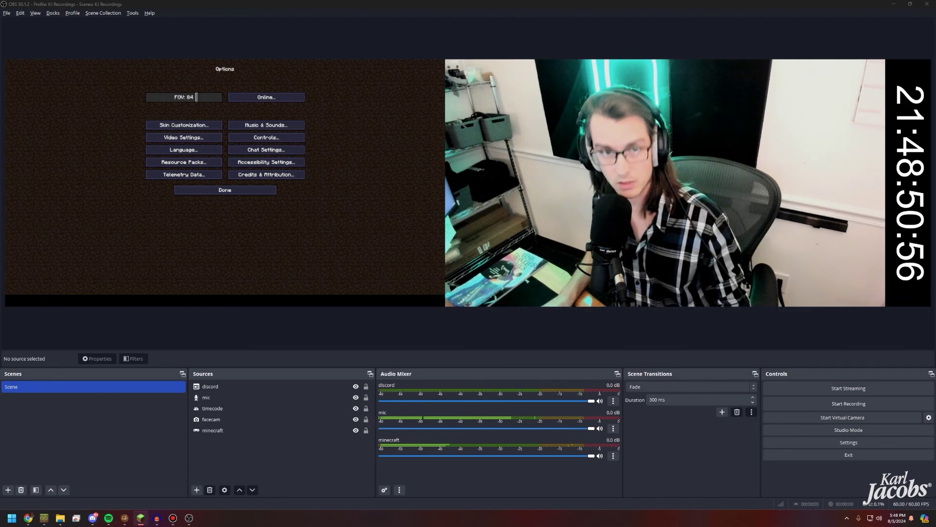
{"action": "left_click", "coordinate": [274, 410]}
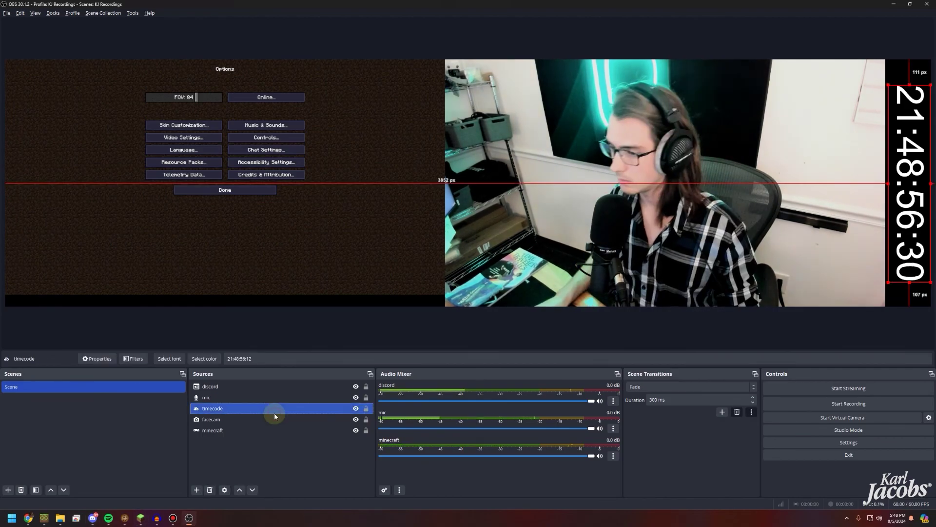
{"action": "left_click", "coordinate": [587, 428]}
{"action": "left_click_drag", "start_coordinate": [586, 428], "coordinate": [562, 428]}
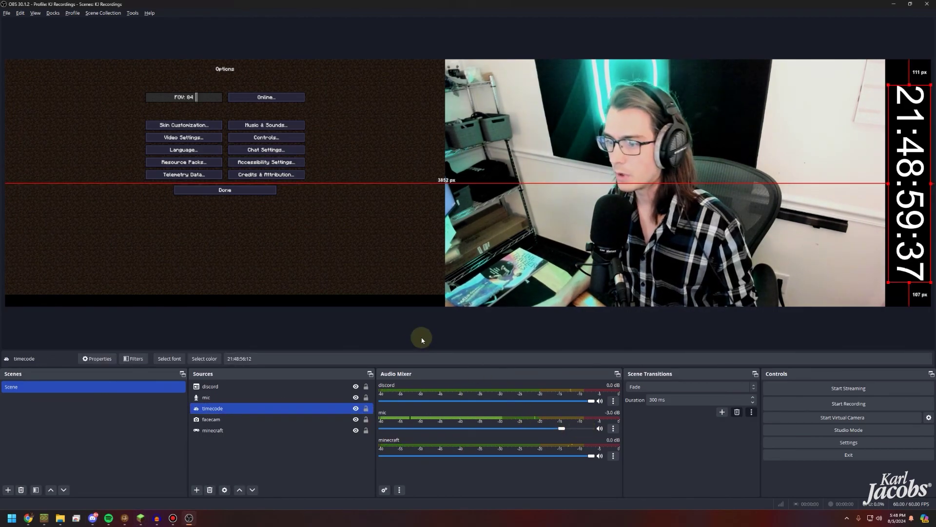
{"action": "left_click", "coordinate": [430, 341]}
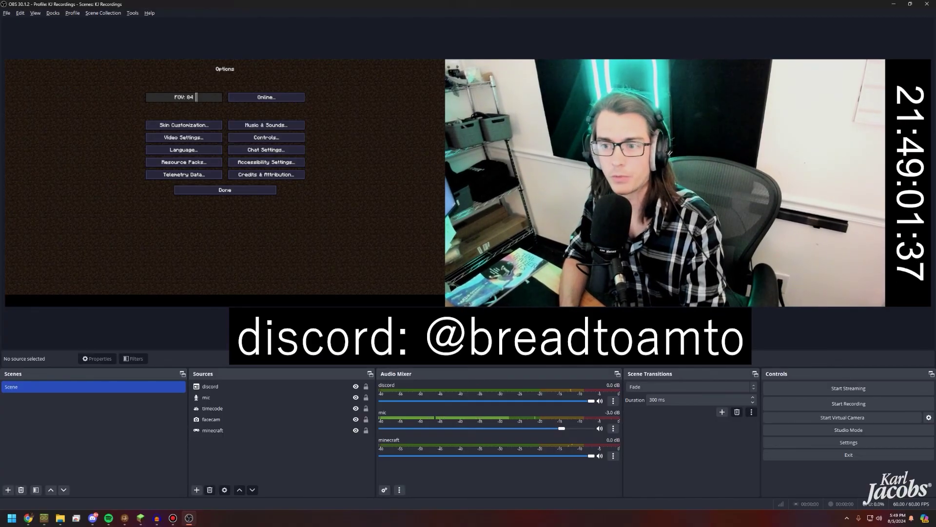